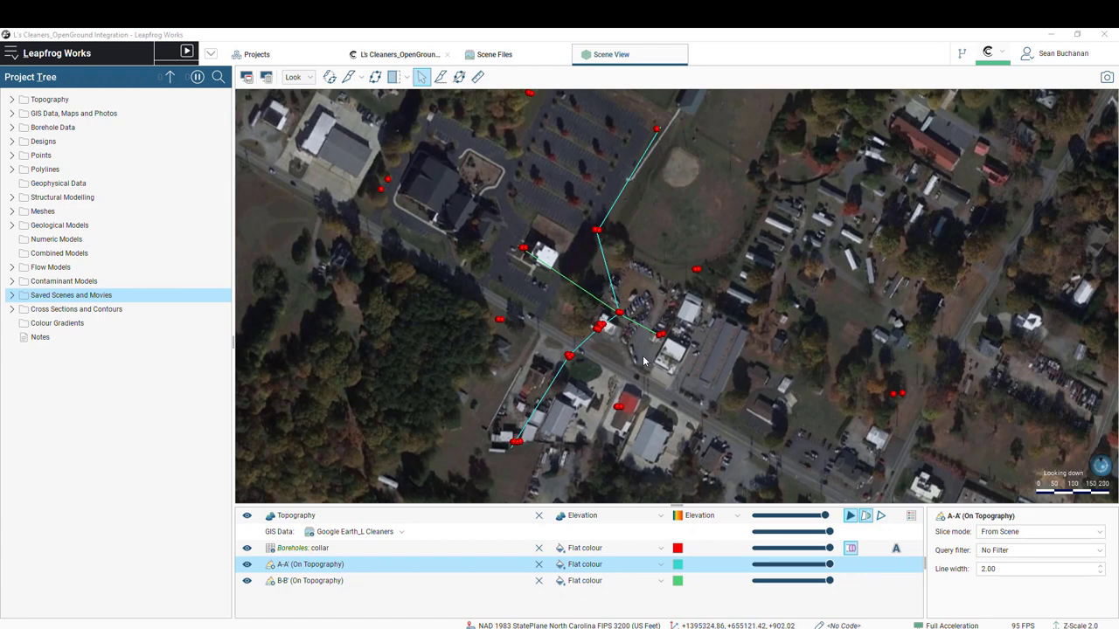
# - Create new cross sections from the A-A' and B-B' section image files
pyautogui.click(111, 310)
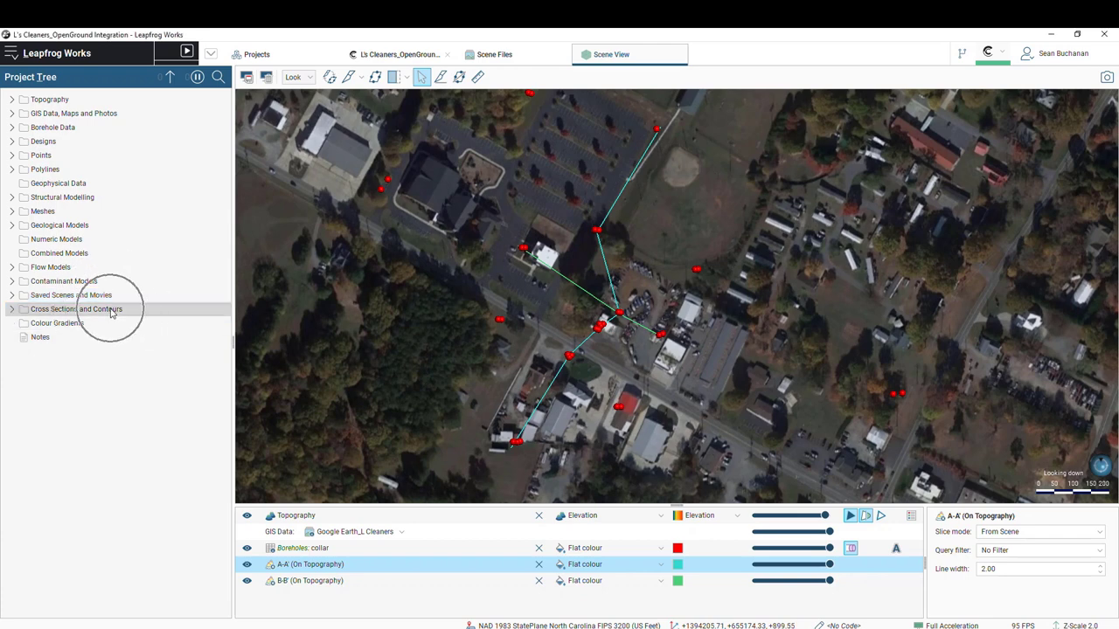
pyautogui.rightClick(111, 312)
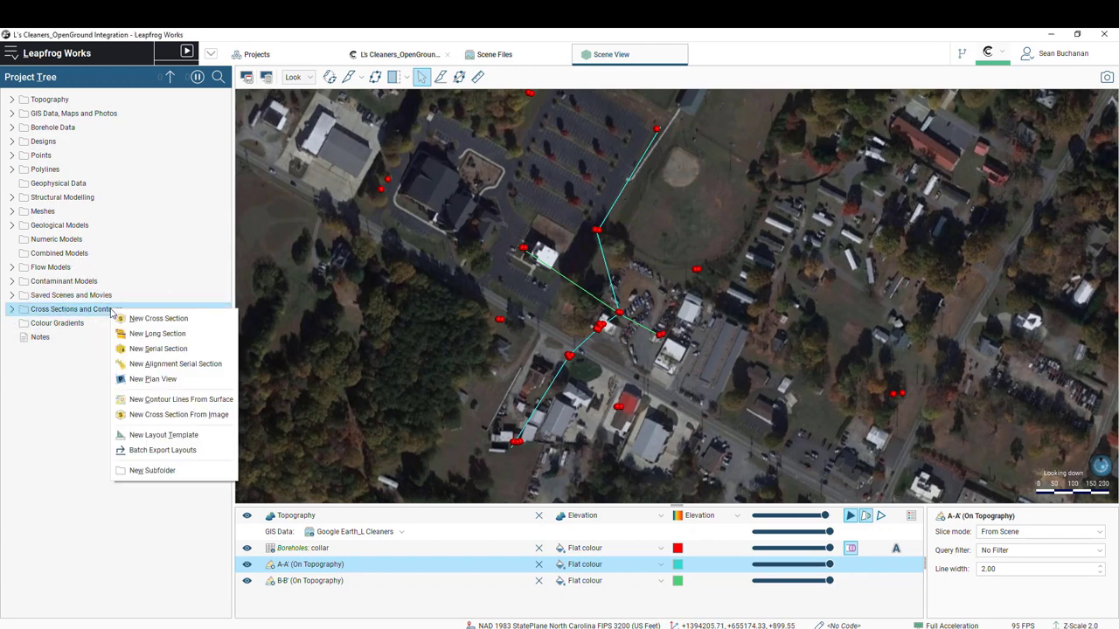
pyautogui.click(151, 418)
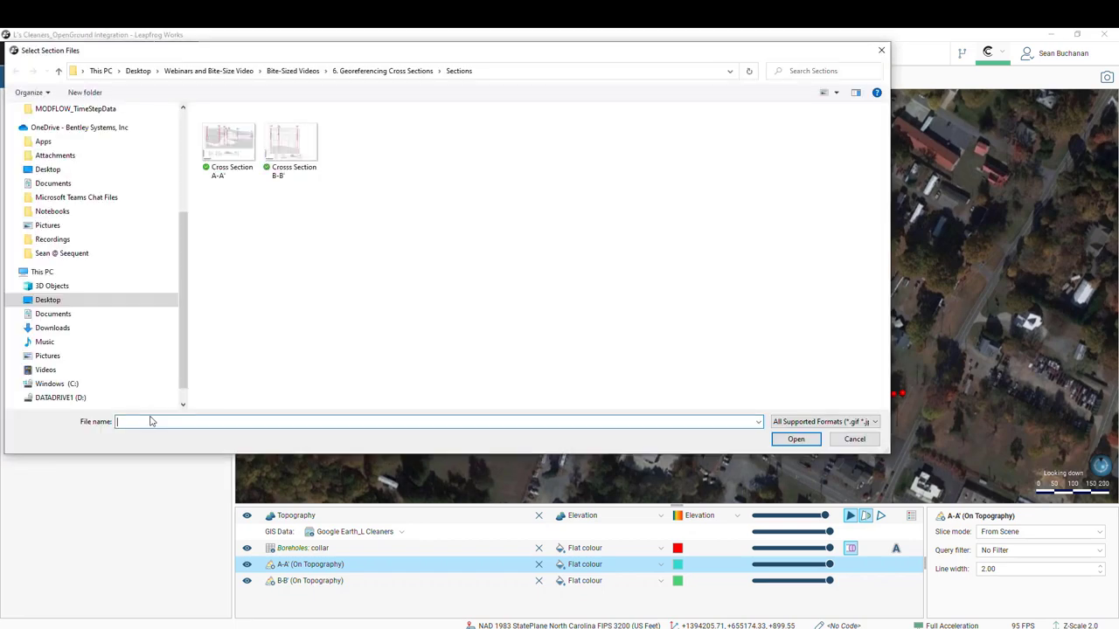
pyautogui.click(234, 155)
pyautogui.keyDown('ctrl'); pyautogui.click(294, 145); pyautogui.keyUp('ctrl')
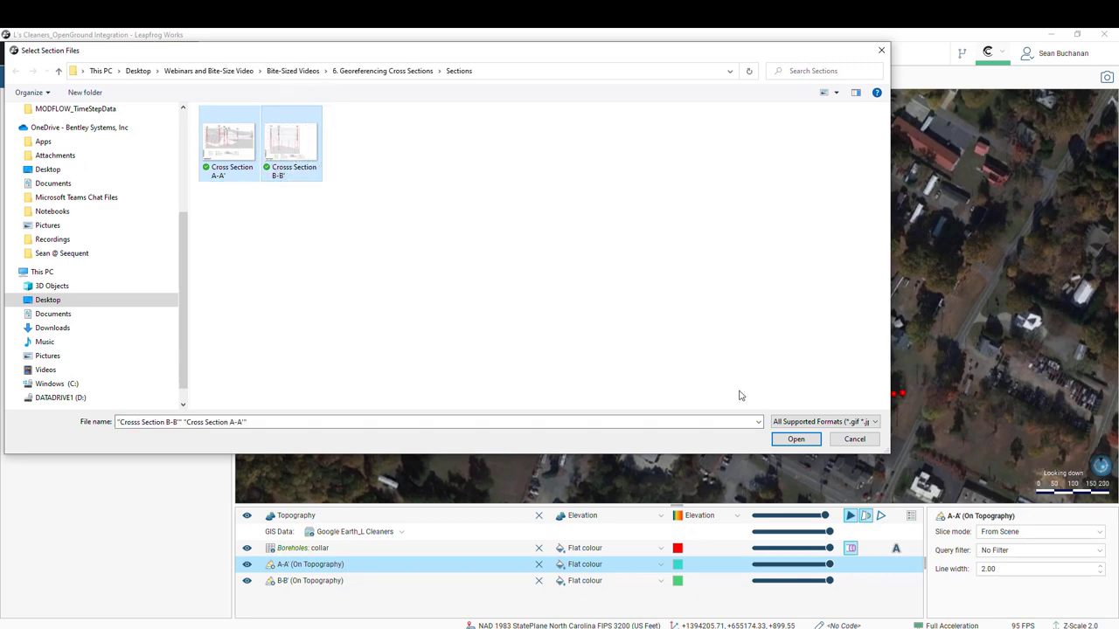
pyautogui.click(830, 423)
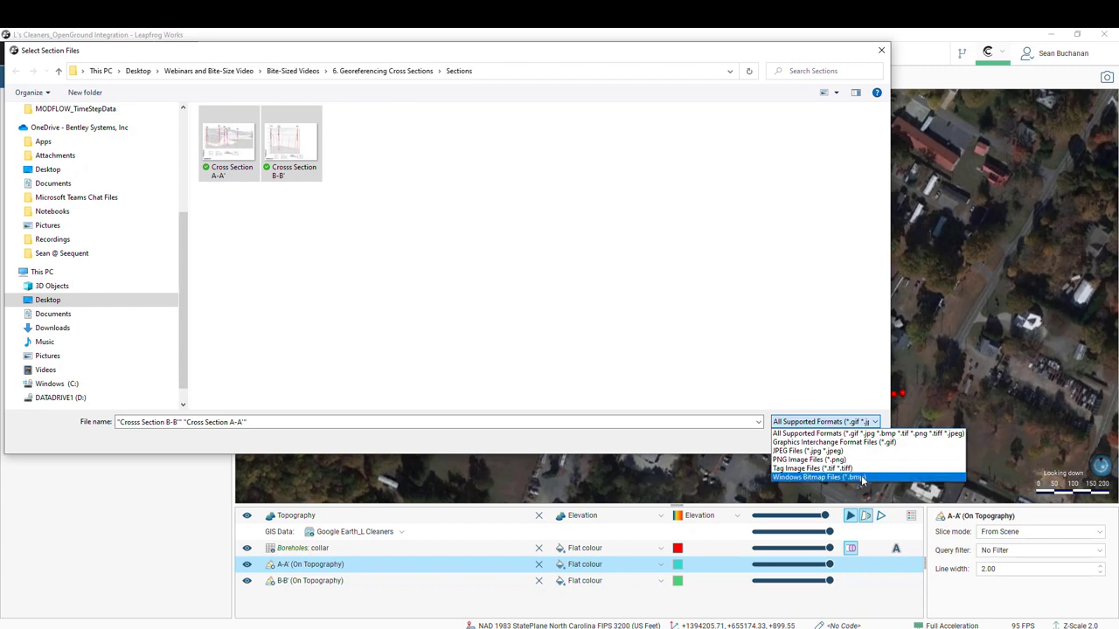
pyautogui.click(337, 230)
pyautogui.click(242, 145)
pyautogui.keyDown('shift'); pyautogui.click(278, 152); pyautogui.keyUp('shift')
pyautogui.click(796, 439)
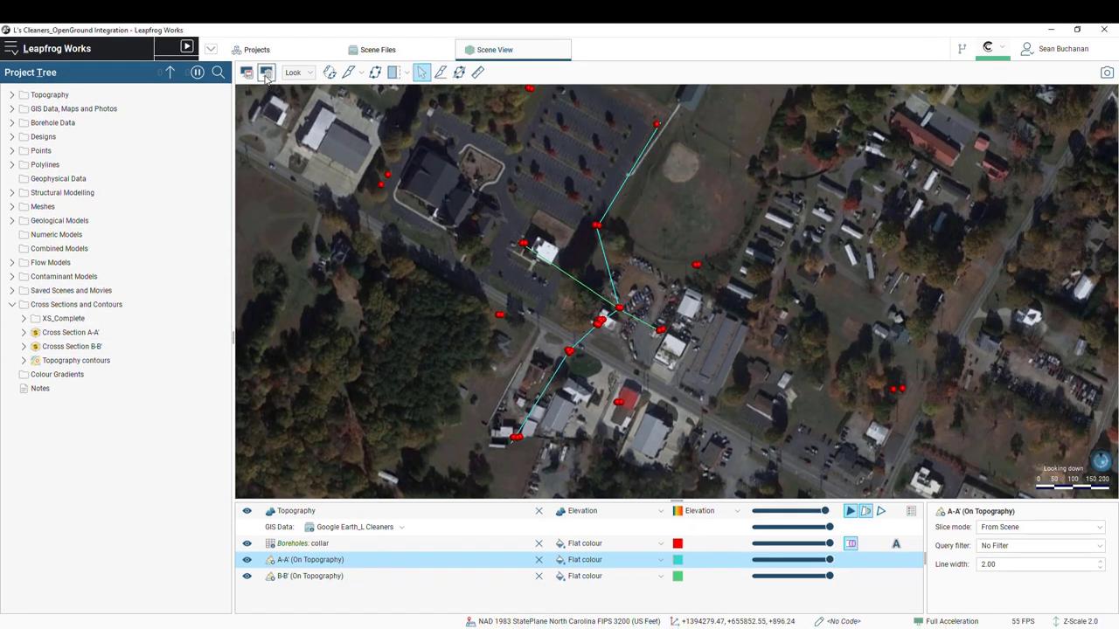
# - Clear the scene, add only Cross Section A-A', and view it face-on
pyautogui.click(267, 74)
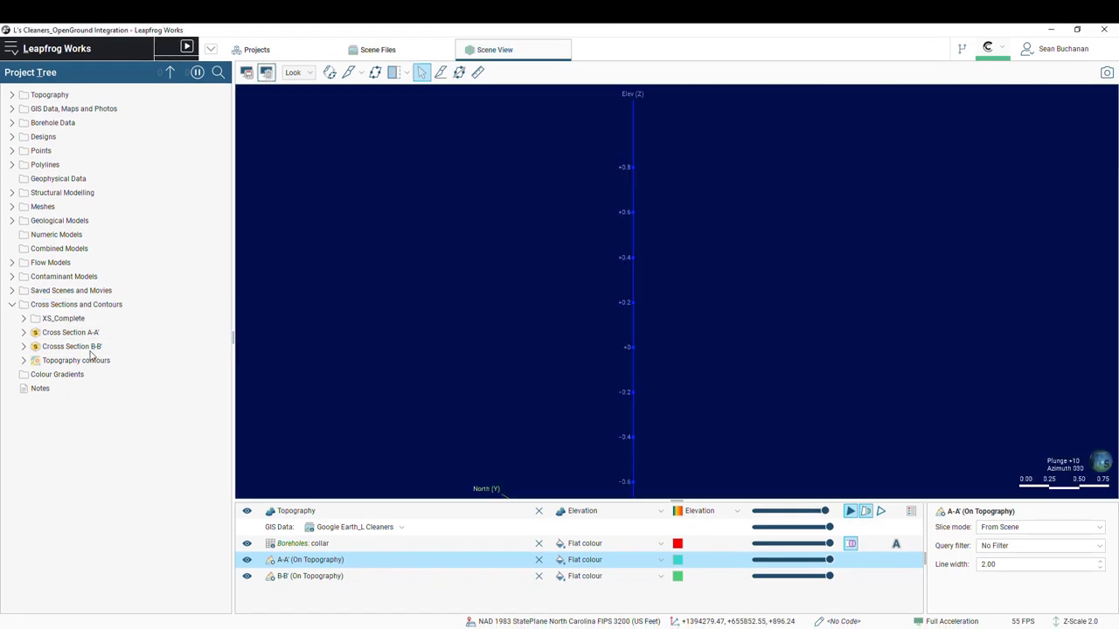
pyautogui.moveTo(77, 333); pyautogui.dragTo(611, 321)
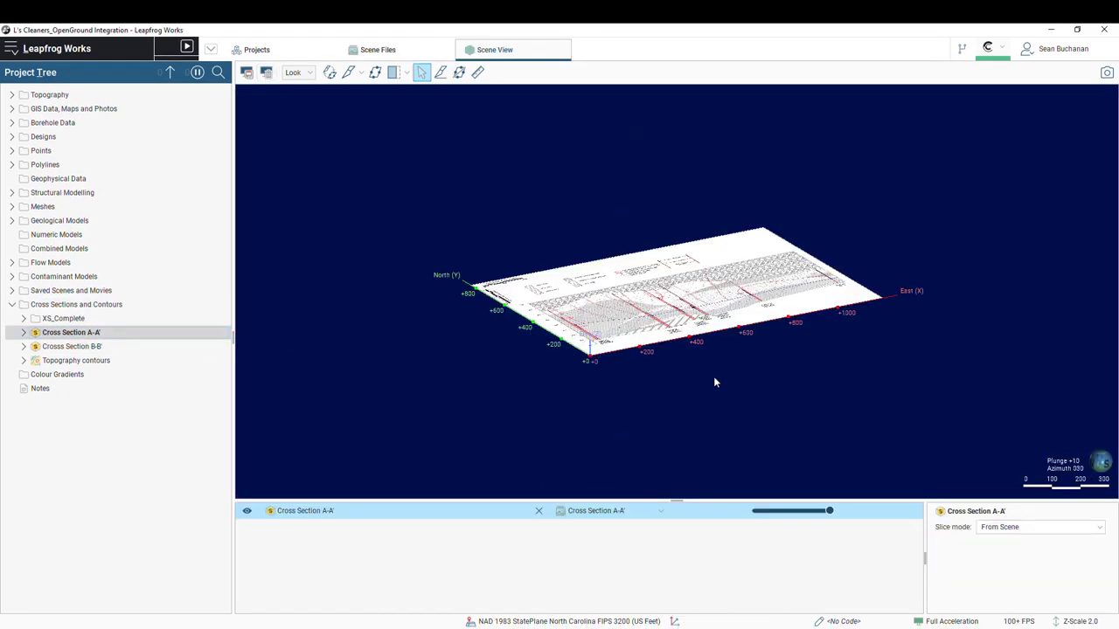
pyautogui.press('u')
pyautogui.scroll(3, 609, 372)
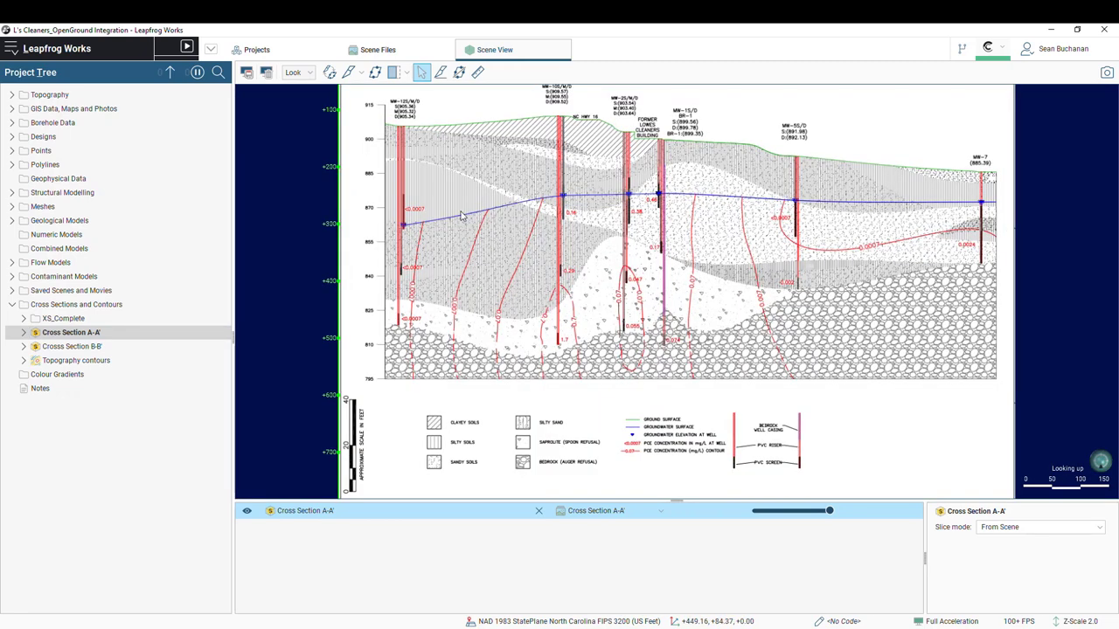
pyautogui.scroll(-2, 579, 282)
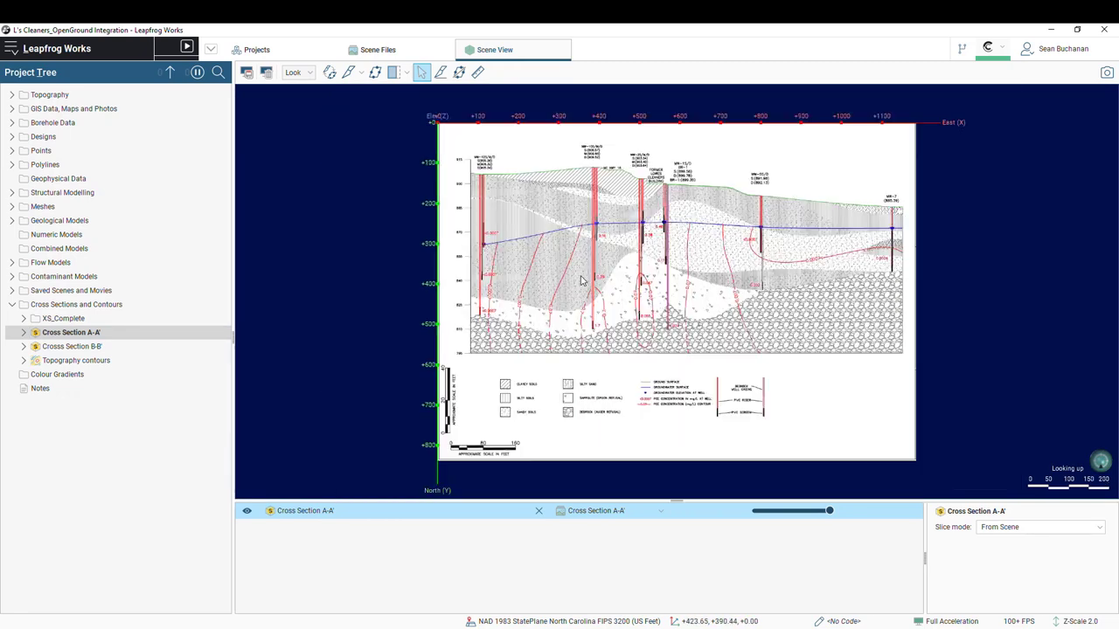
# - Open Cross Section A-A' and pin georeference points on the leftmost well's top and base
pyautogui.doubleClick(96, 335)
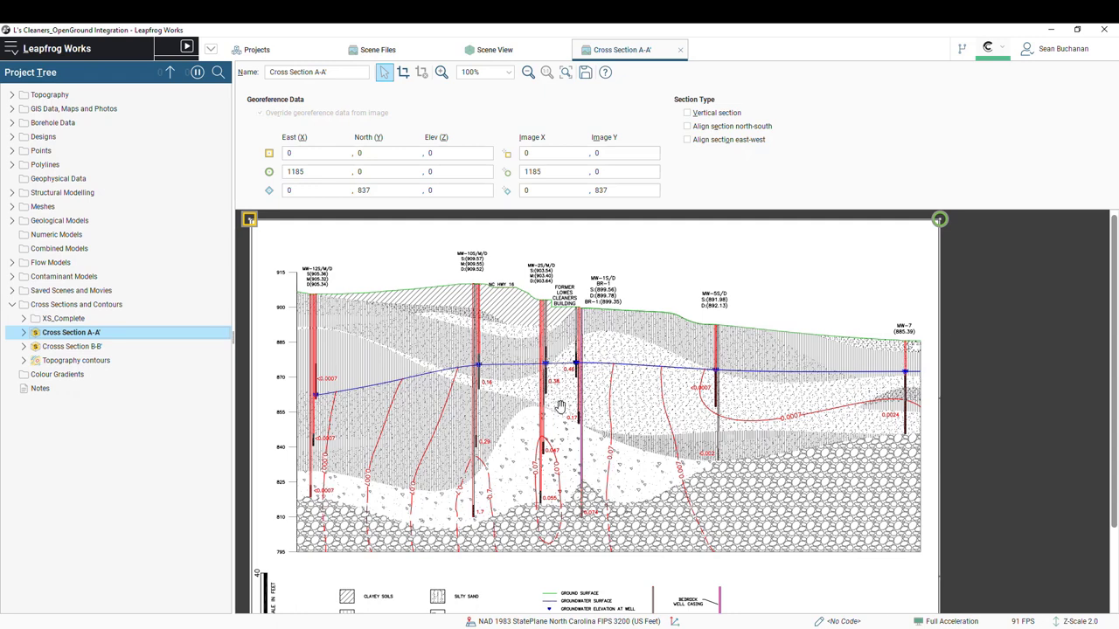
pyautogui.scroll(-1, 559, 407)
pyautogui.moveTo(249, 224); pyautogui.dragTo(298, 280)
pyautogui.scroll(5, 298, 280)
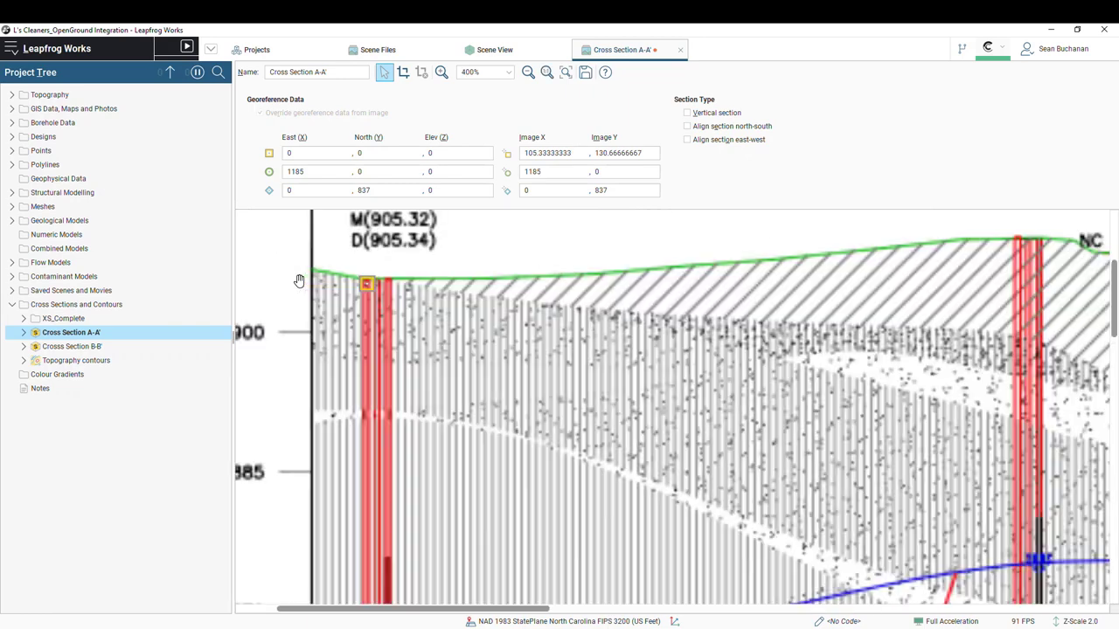
pyautogui.moveTo(368, 285); pyautogui.dragTo(369, 284)
pyautogui.scroll(-5, 368, 284)
pyautogui.scroll(-2, 282, 539)
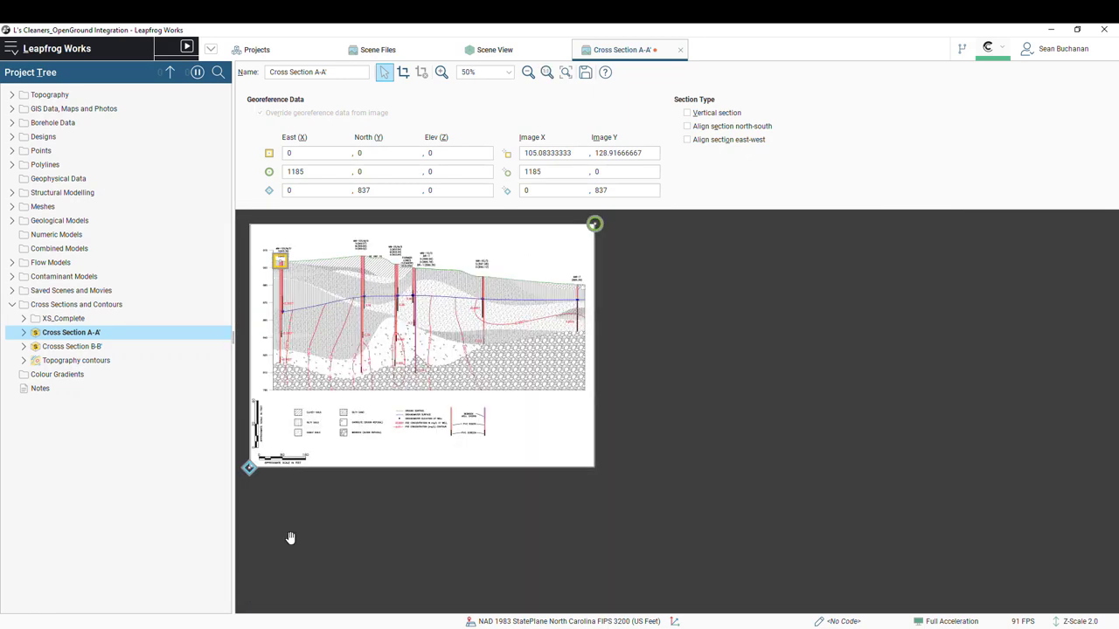
pyautogui.moveTo(249, 468); pyautogui.dragTo(278, 365)
pyautogui.scroll(2, 309, 383)
pyautogui.moveTo(318, 492); pyautogui.dragTo(317, 483)
pyautogui.scroll(-2, 318, 483)
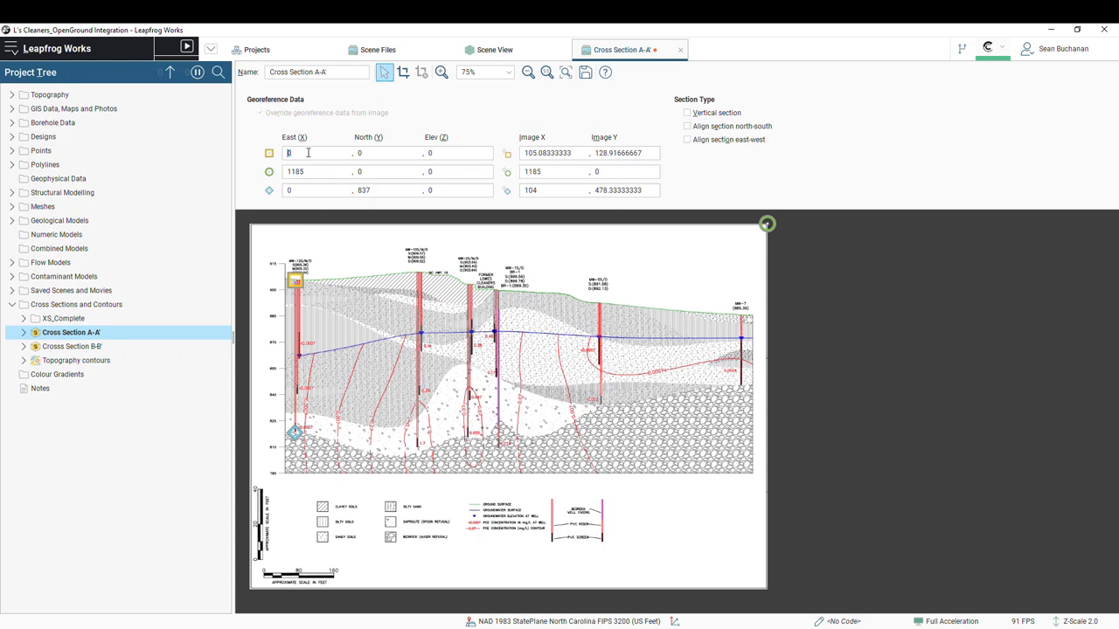
pyautogui.click(269, 191)
# - Move the second georeference point onto the top of well MW-7
pyautogui.moveTo(767, 224); pyautogui.dragTo(740, 314)
pyautogui.scroll(3, 741, 311)
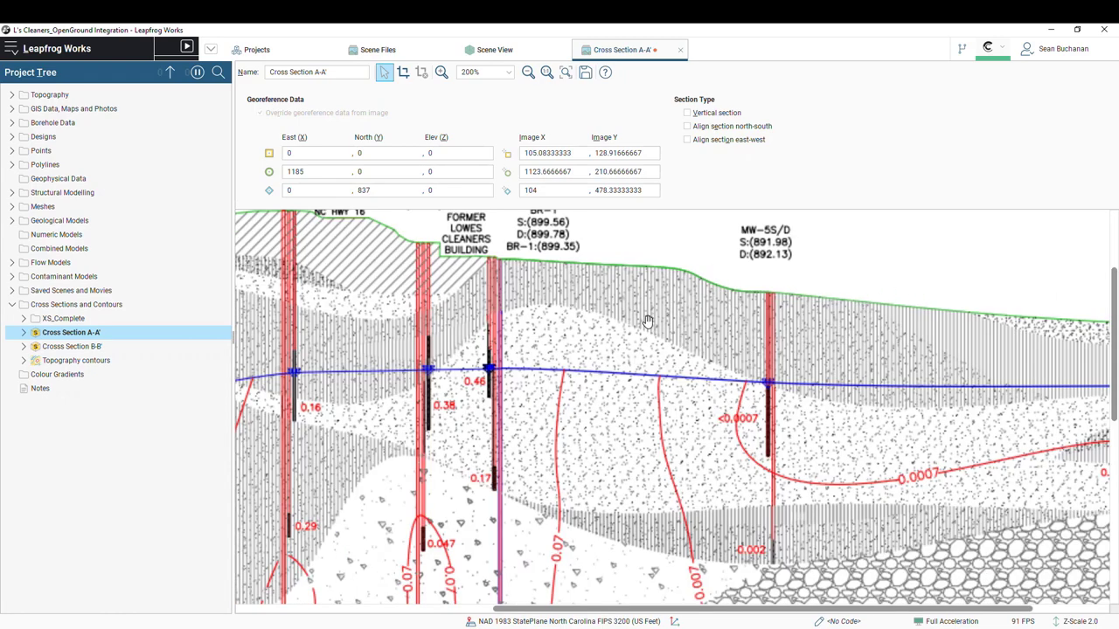
pyautogui.hscroll(3, 961, 341)
pyautogui.scroll(1, 1023, 339)
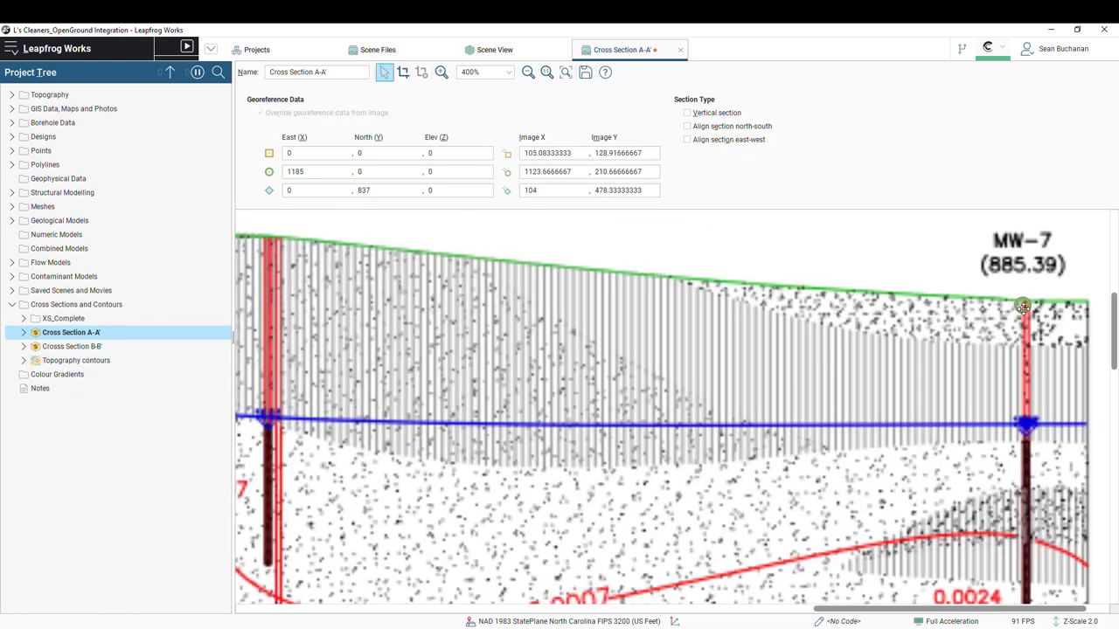
pyautogui.moveTo(1024, 308); pyautogui.dragTo(1028, 306)
pyautogui.scroll(-5, 1027, 306)
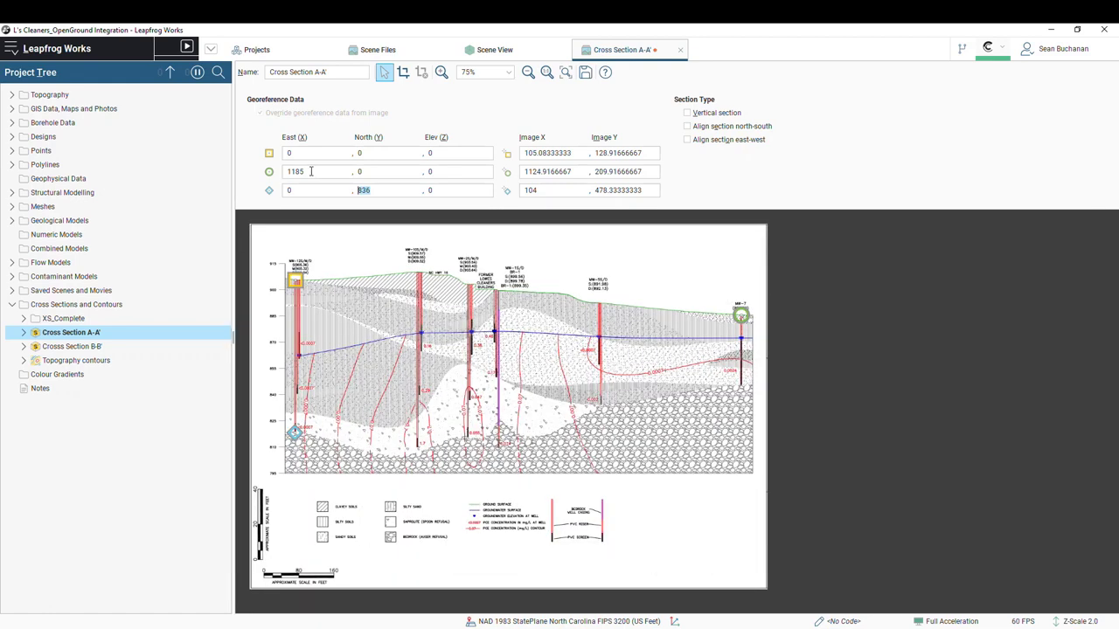
pyautogui.click(385, 169)
# - Make A-A' a vertical section and place the East 1185 point at the lower-right corner (1150.08, 570.08)
pyautogui.click(687, 114)
pyautogui.click(688, 114)
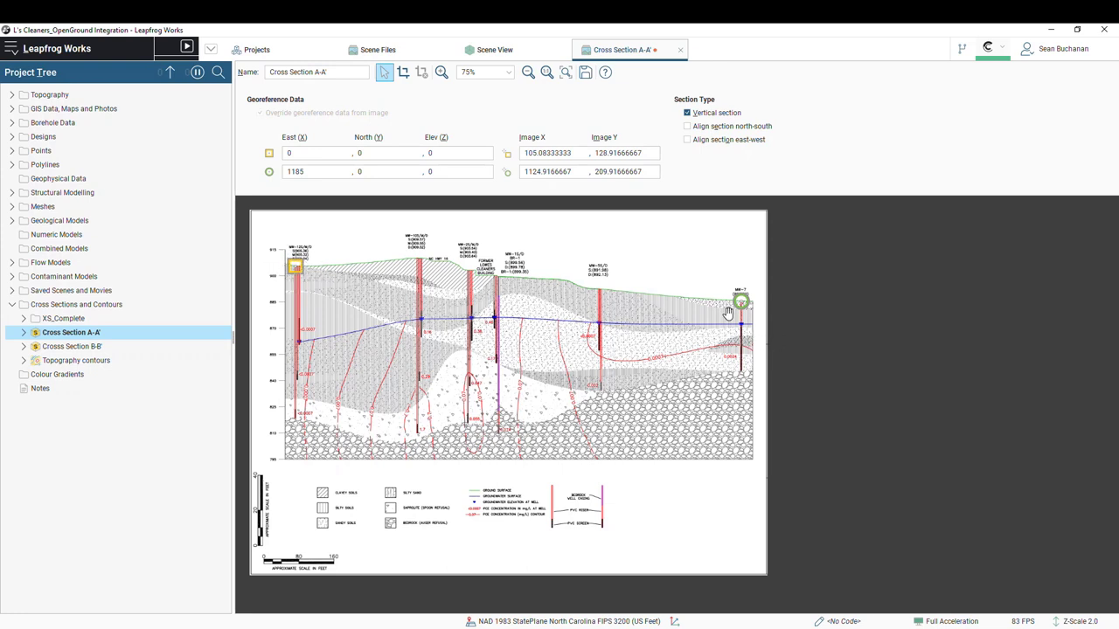
pyautogui.moveTo(742, 301); pyautogui.dragTo(753, 455)
pyautogui.scroll(4, 753, 455)
pyautogui.scroll(3, 914, 447)
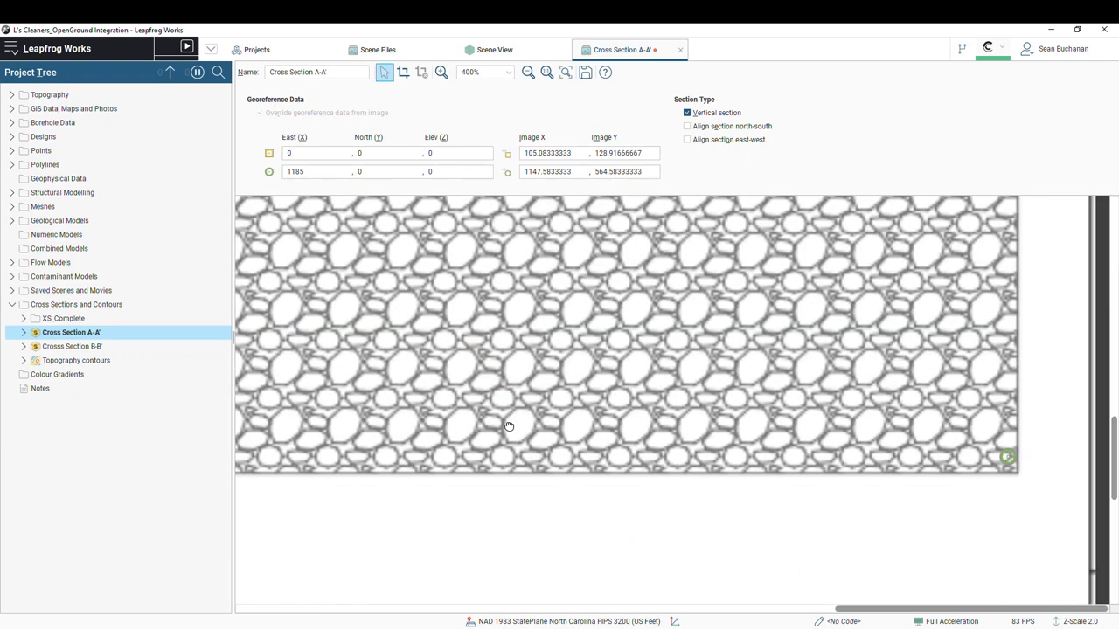
pyautogui.moveTo(1010, 456); pyautogui.dragTo(1014, 464)
pyautogui.scroll(-4, 903, 433)
pyautogui.scroll(-3, 522, 339)
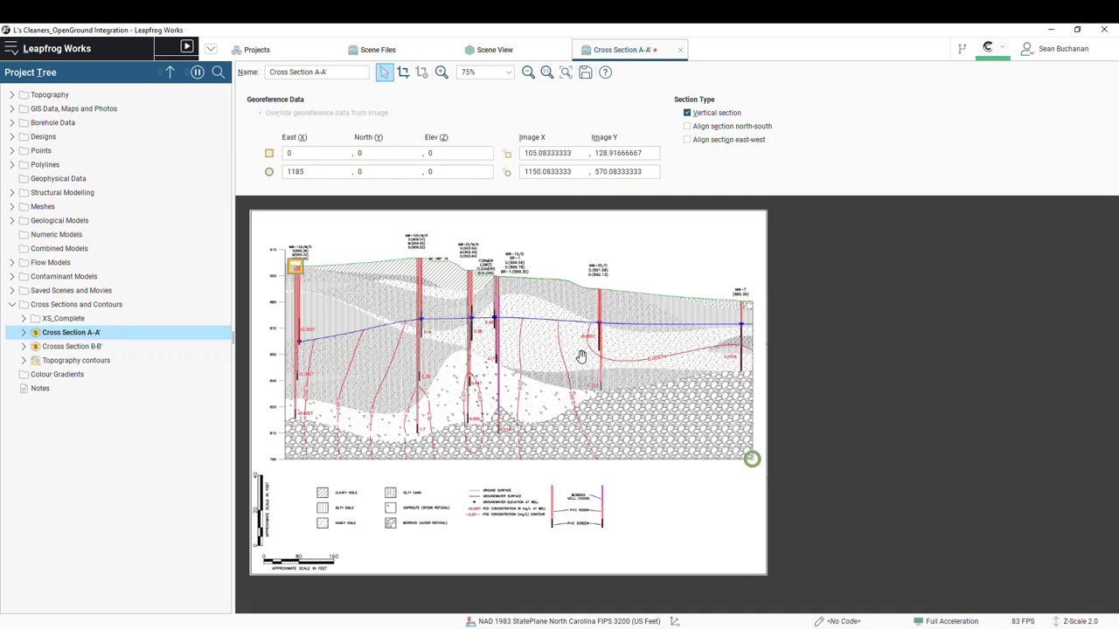
# - Discard the A-A' georeference edits, then review, save and close Cross Section A-A'_v1 from XS_Complete
pyautogui.click(680, 50)
pyautogui.click(491, 363)
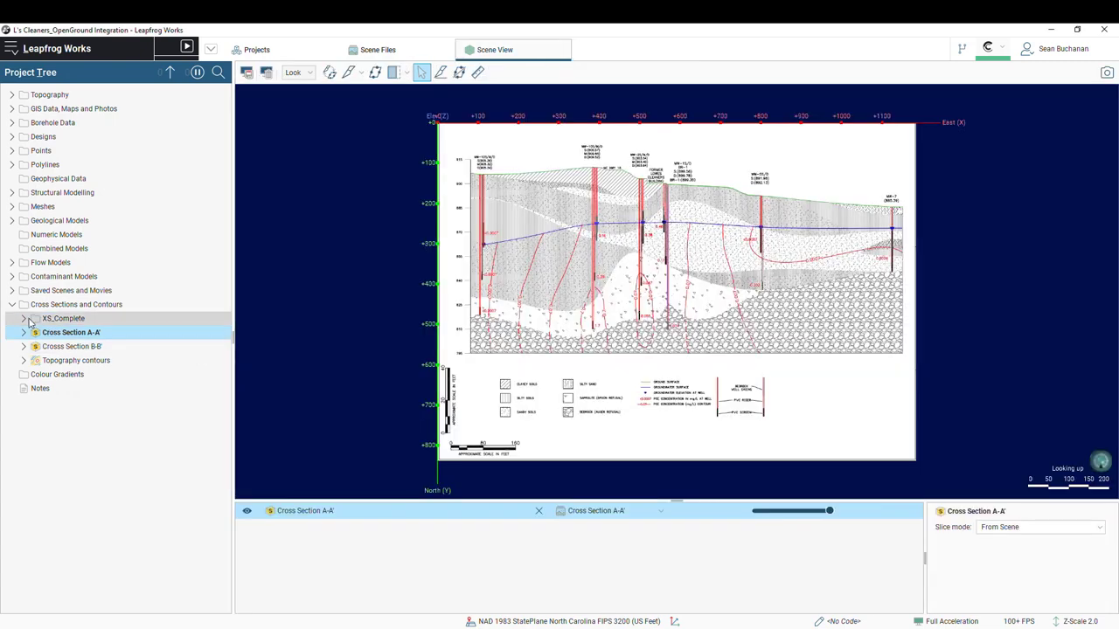
pyautogui.click(24, 318)
pyautogui.doubleClick(87, 334)
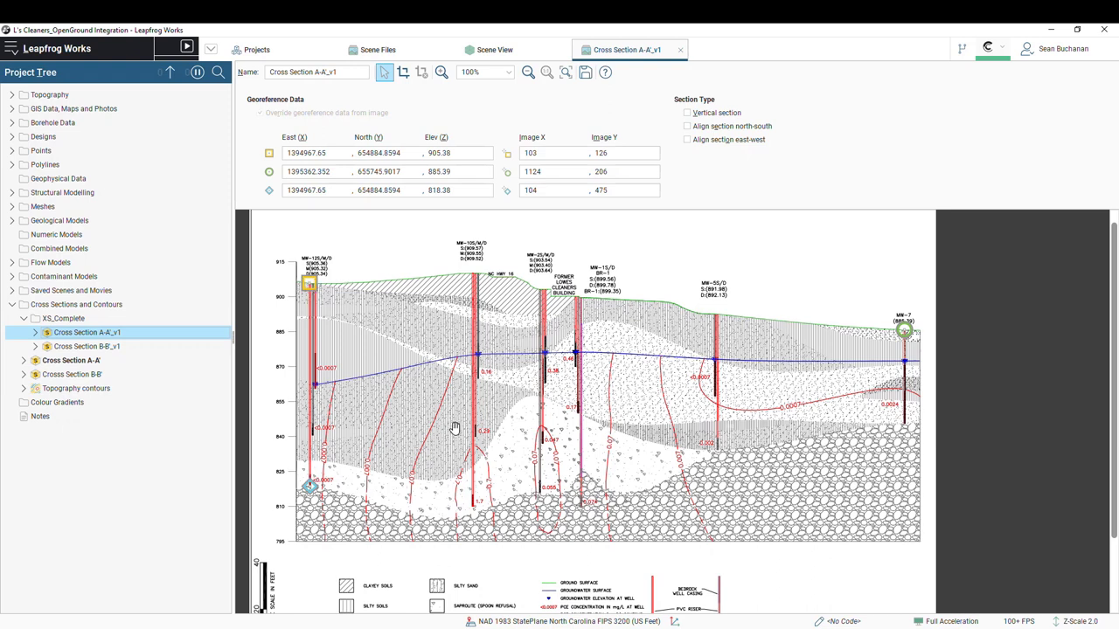
pyautogui.doubleClick(335, 155)
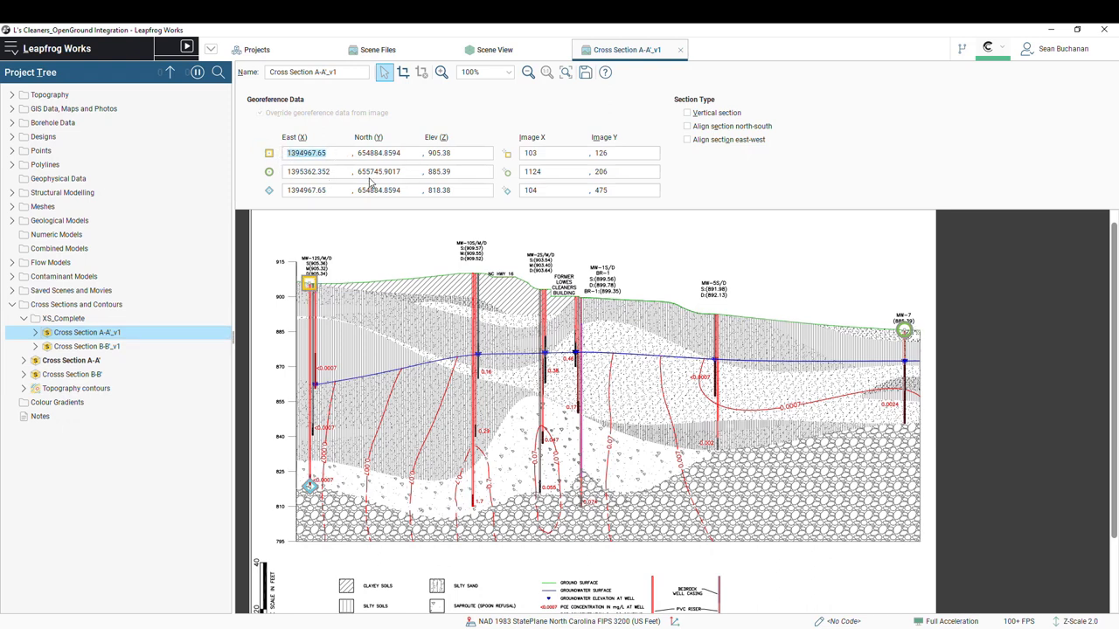
pyautogui.click(587, 74)
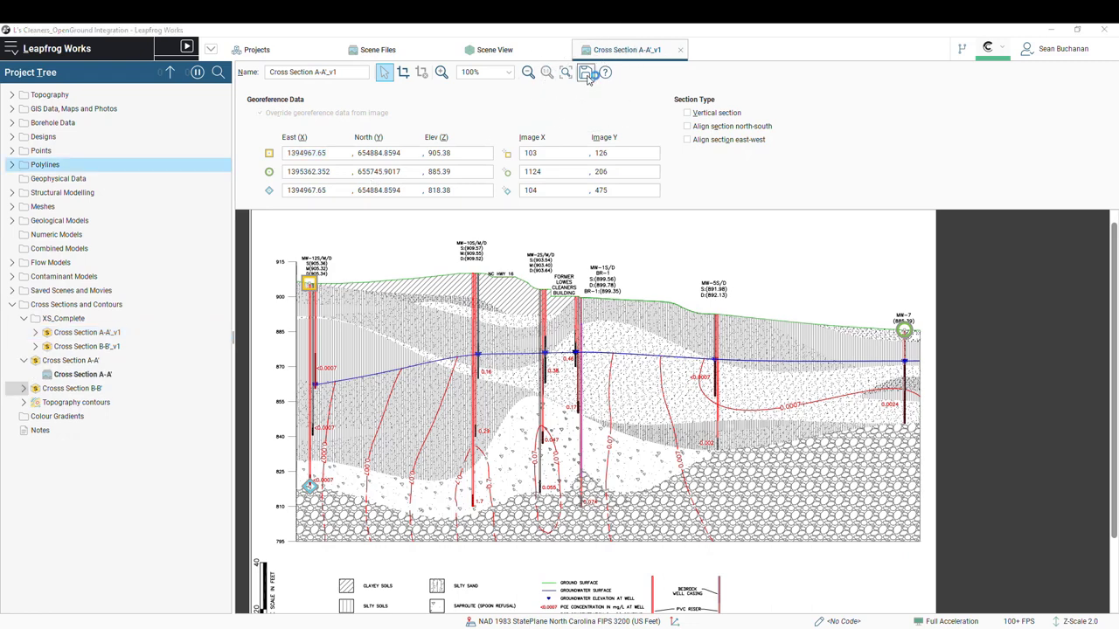
pyautogui.click(681, 50)
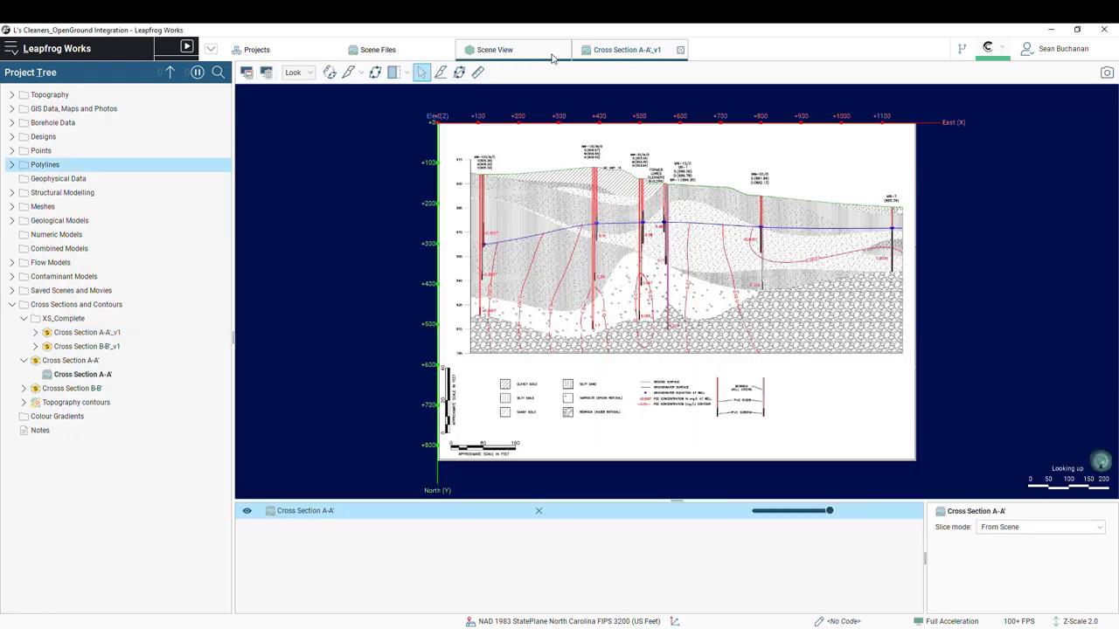
# - Show both _v1 cross sections with the Straight Sections saved scene, viewed obliquely
pyautogui.click(265, 73)
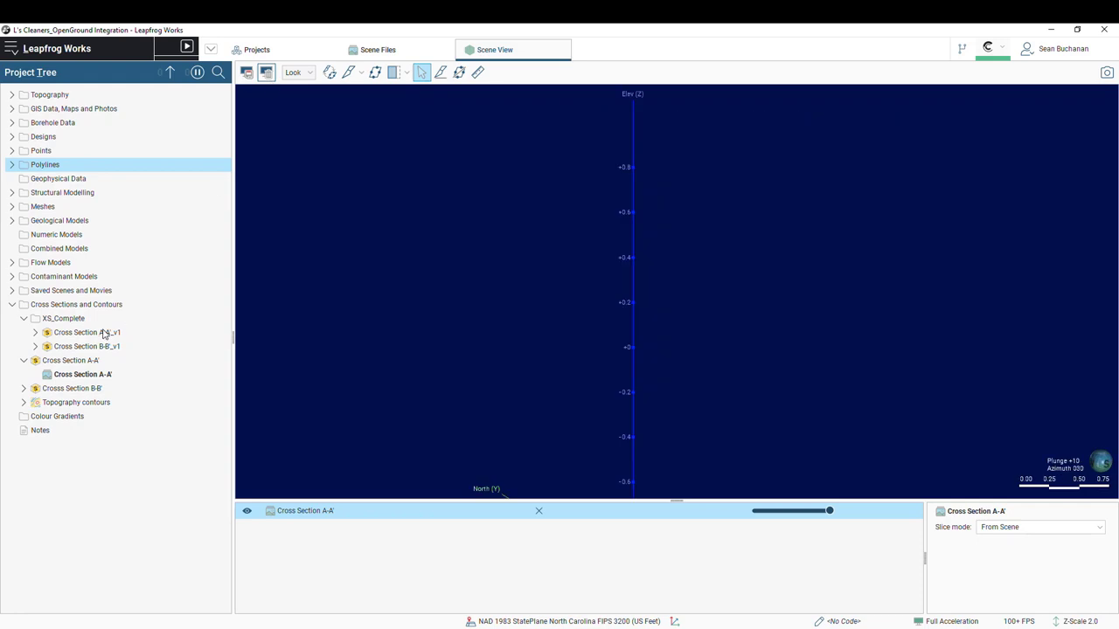
pyautogui.keyDown('shift'); pyautogui.click(105, 348); pyautogui.keyUp('shift')
pyautogui.moveTo(118, 339); pyautogui.dragTo(350, 358)
pyautogui.click(12, 290)
pyautogui.moveTo(69, 360); pyautogui.dragTo(503, 417)
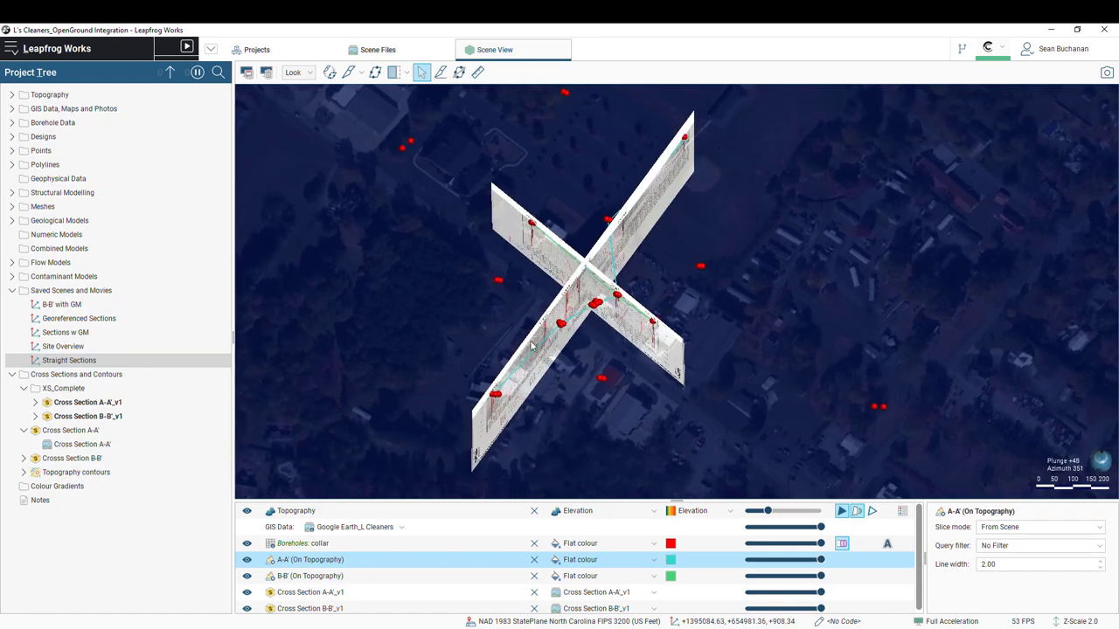
pyautogui.moveTo(537, 340); pyautogui.dragTo(782, 367)
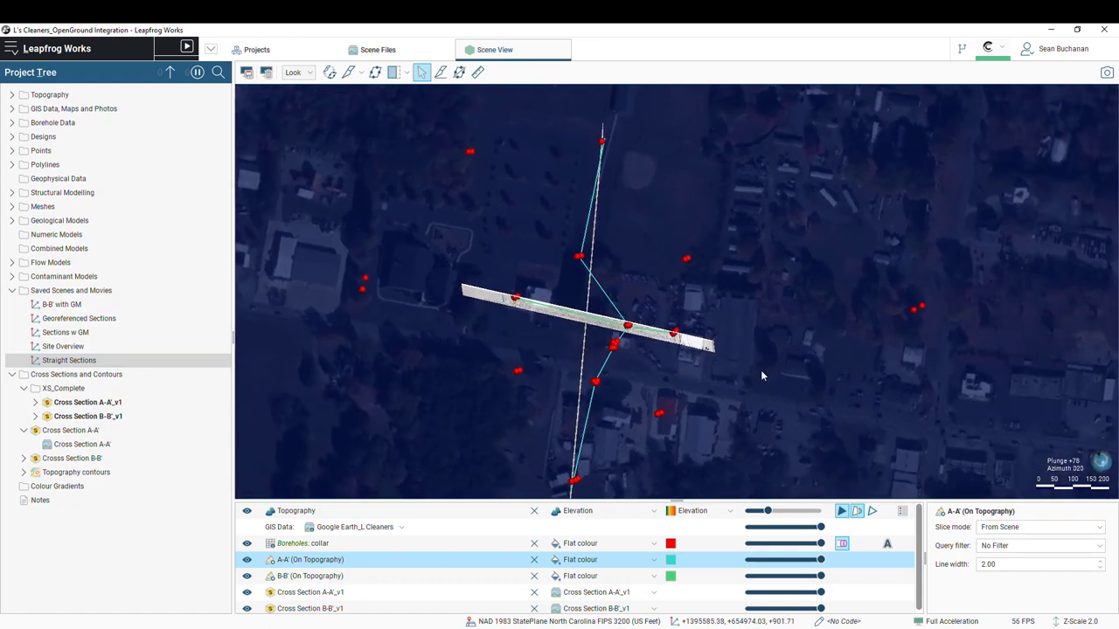
pyautogui.moveTo(730, 363); pyautogui.dragTo(577, 289)
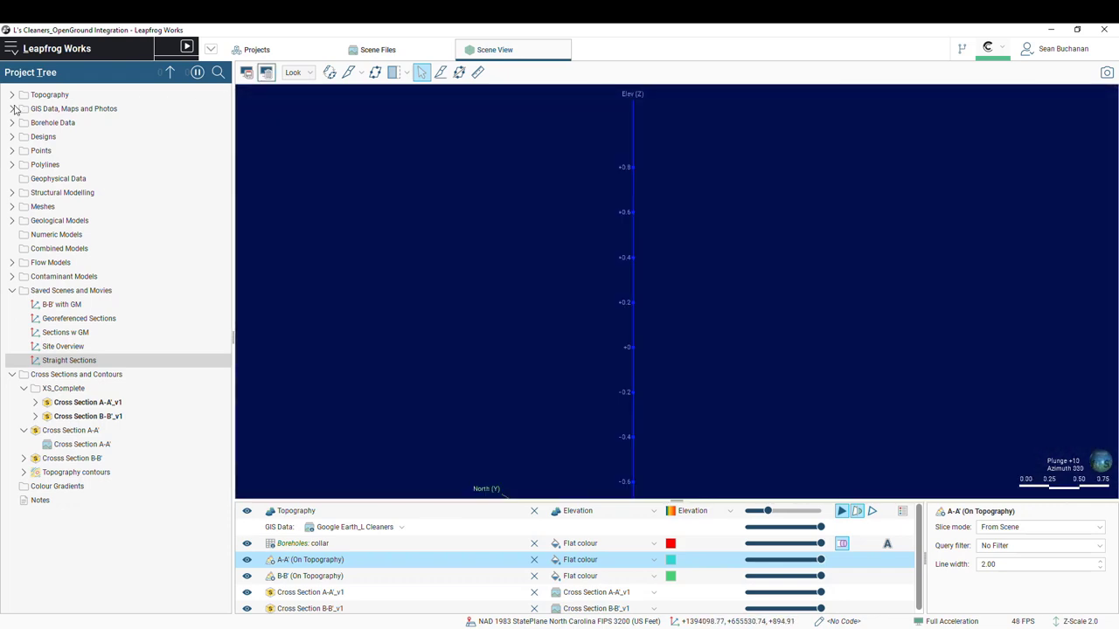
# - Show the A-A' and B-B' transects from Topography's Draped GIS Objects in the scene
pyautogui.click(12, 95)
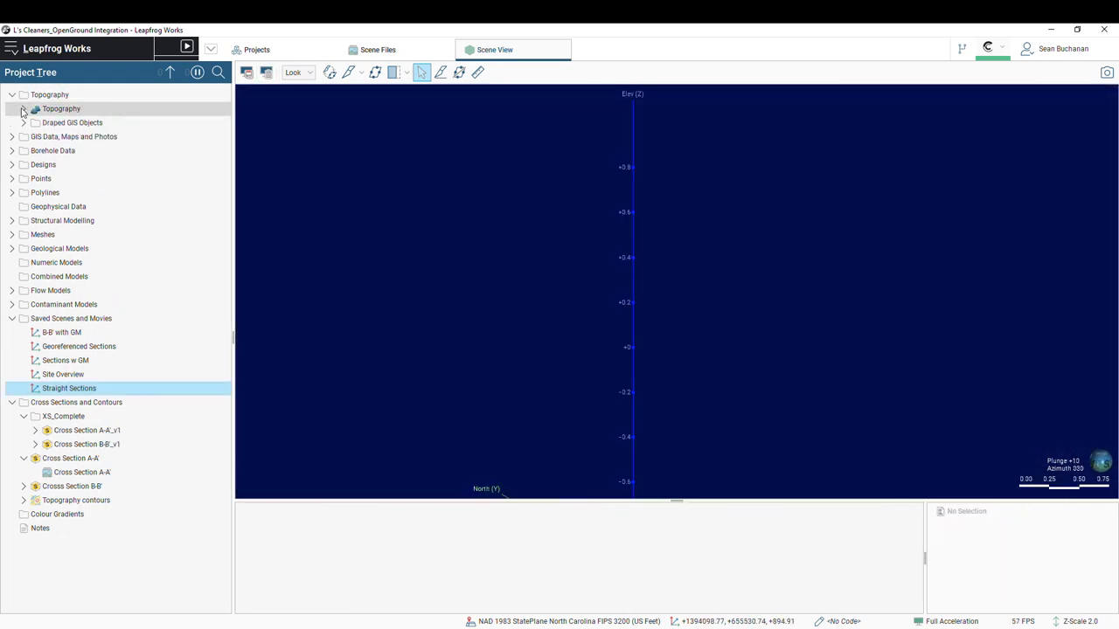
pyautogui.click(23, 108)
pyautogui.click(23, 137)
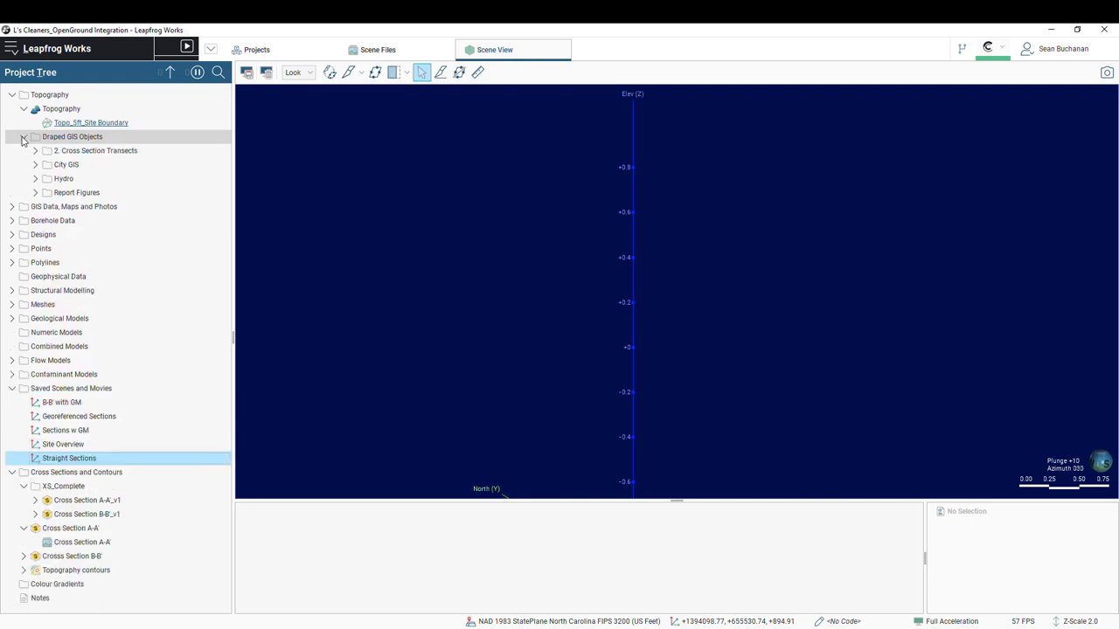
pyautogui.click(35, 150)
pyautogui.click(98, 164)
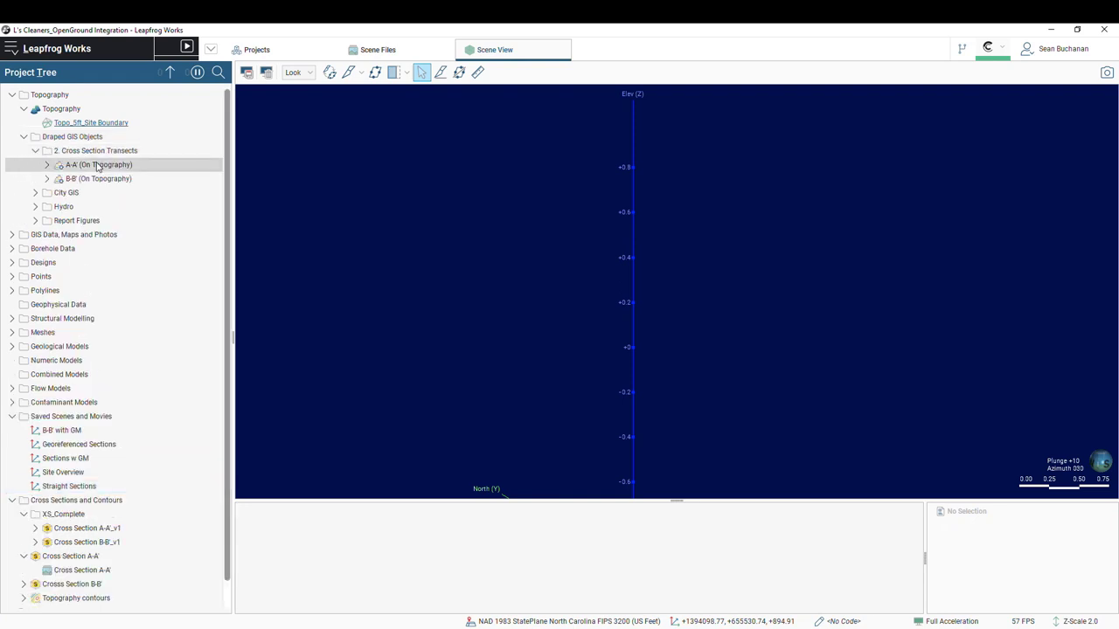
pyautogui.moveTo(110, 168); pyautogui.dragTo(730, 292)
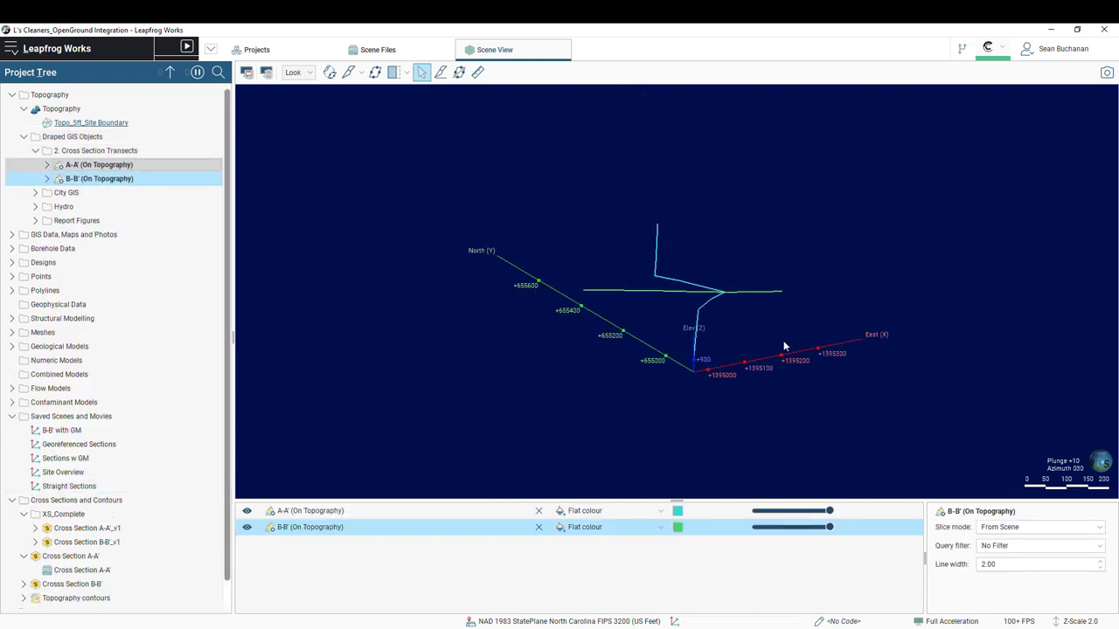
# - Extract polylines from both transects and display the two new polylines in the scene
pyautogui.rightClick(105, 169)
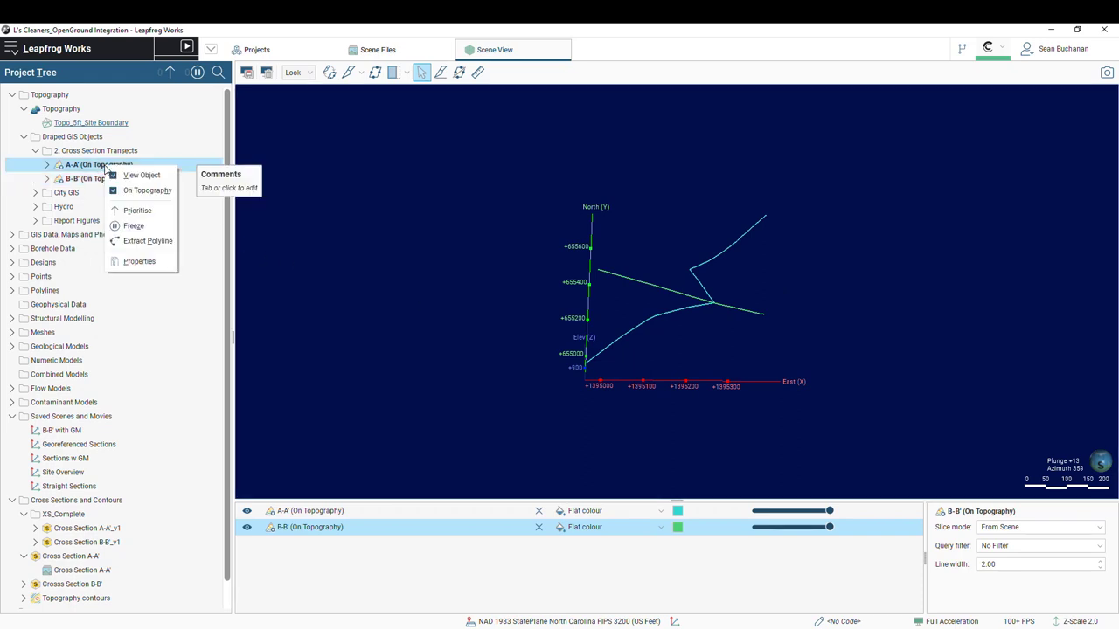
pyautogui.click(147, 241)
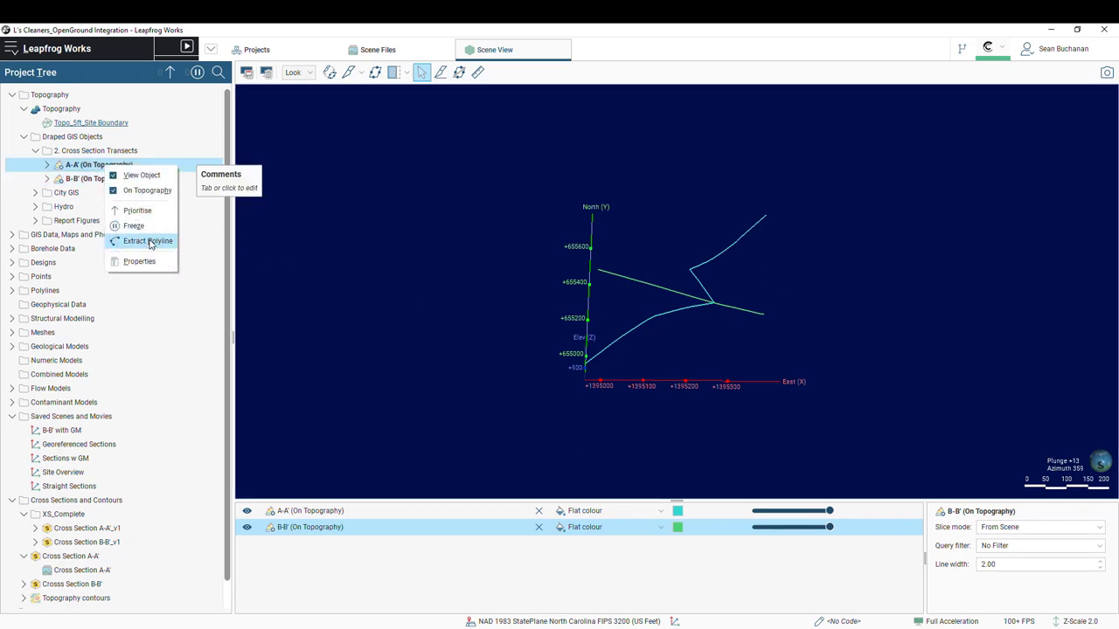
pyautogui.rightClick(110, 178)
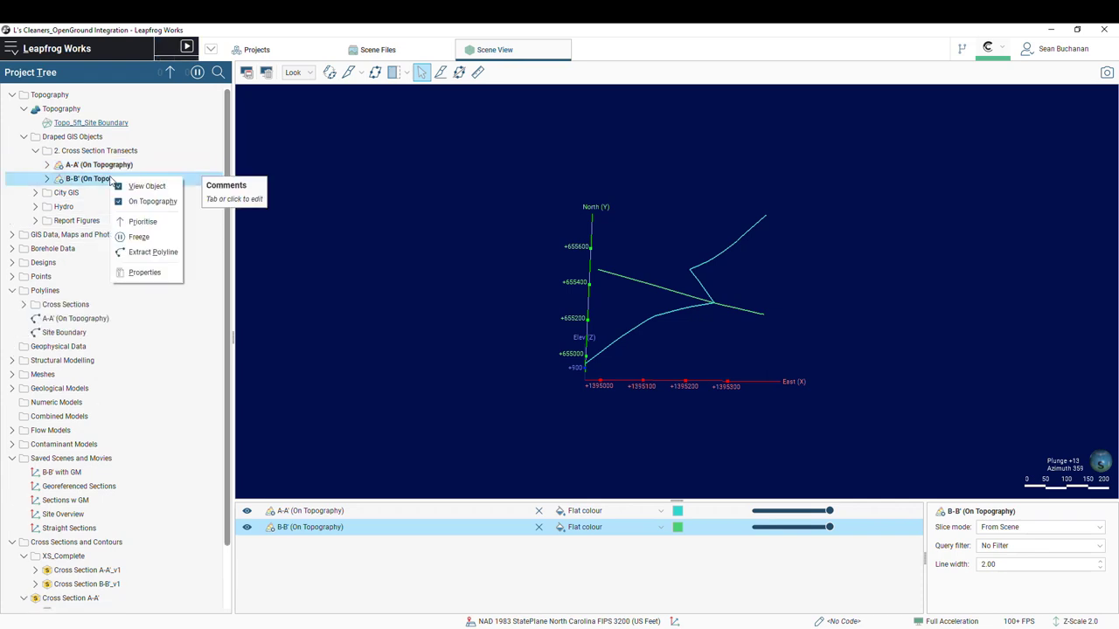
pyautogui.click(149, 252)
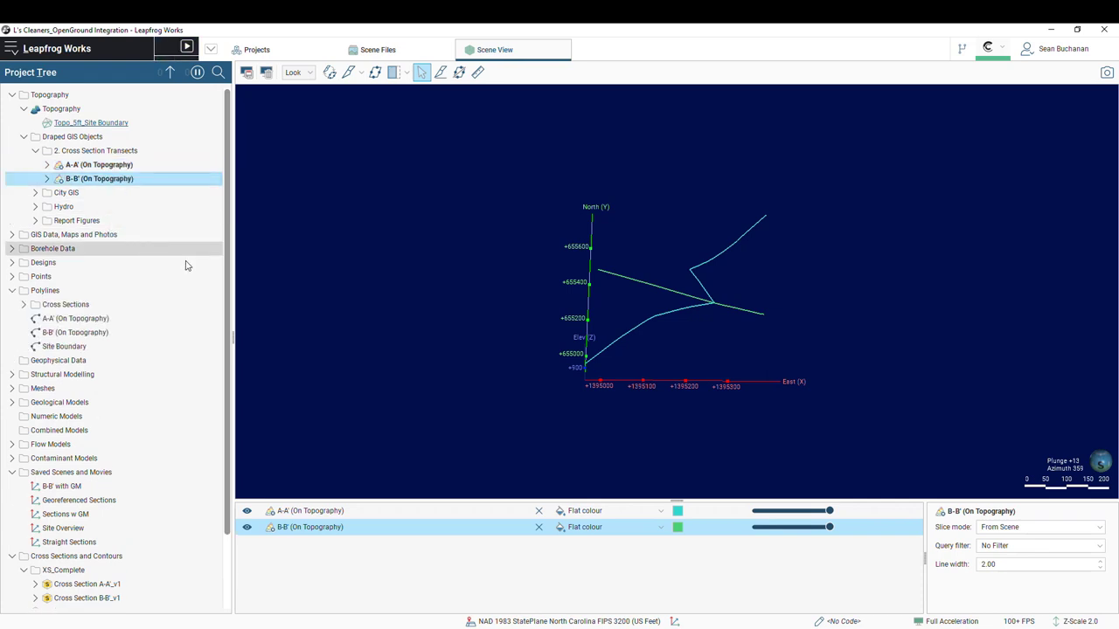
pyautogui.click(53, 319)
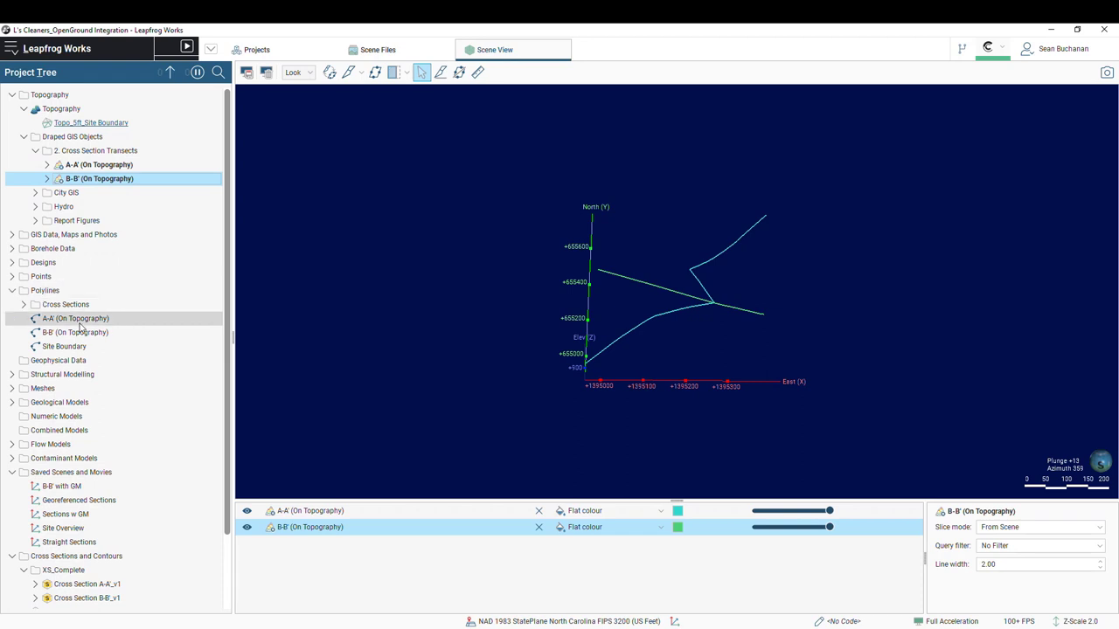
pyautogui.keyDown('shift'); pyautogui.click(44, 332); pyautogui.keyUp('shift')
pyautogui.moveTo(641, 379); pyautogui.dragTo(607, 369)
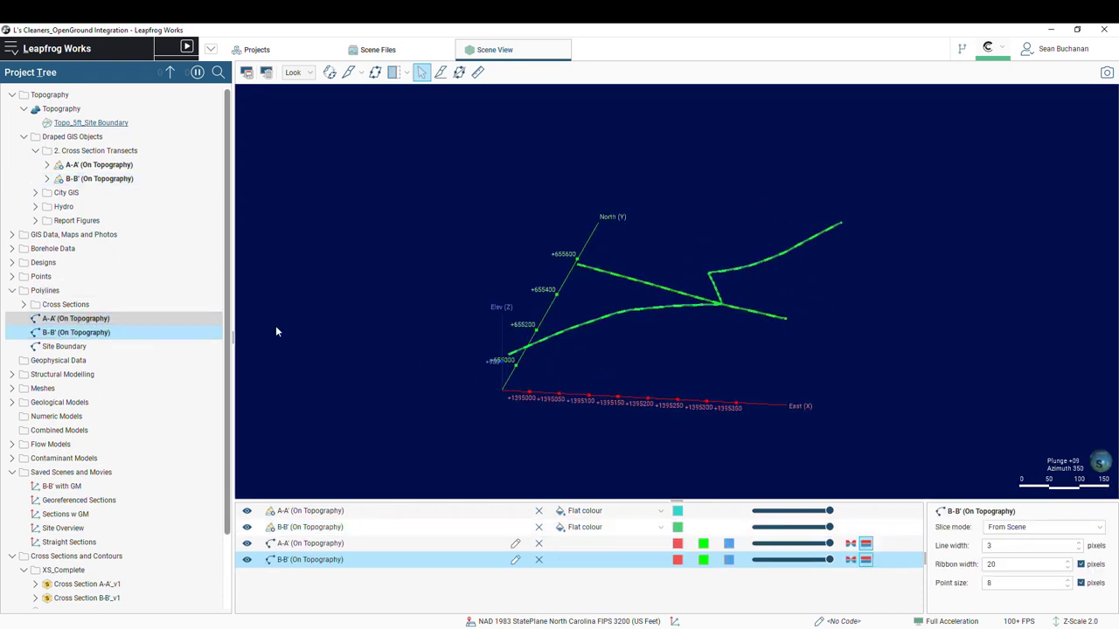
pyautogui.click(76, 318)
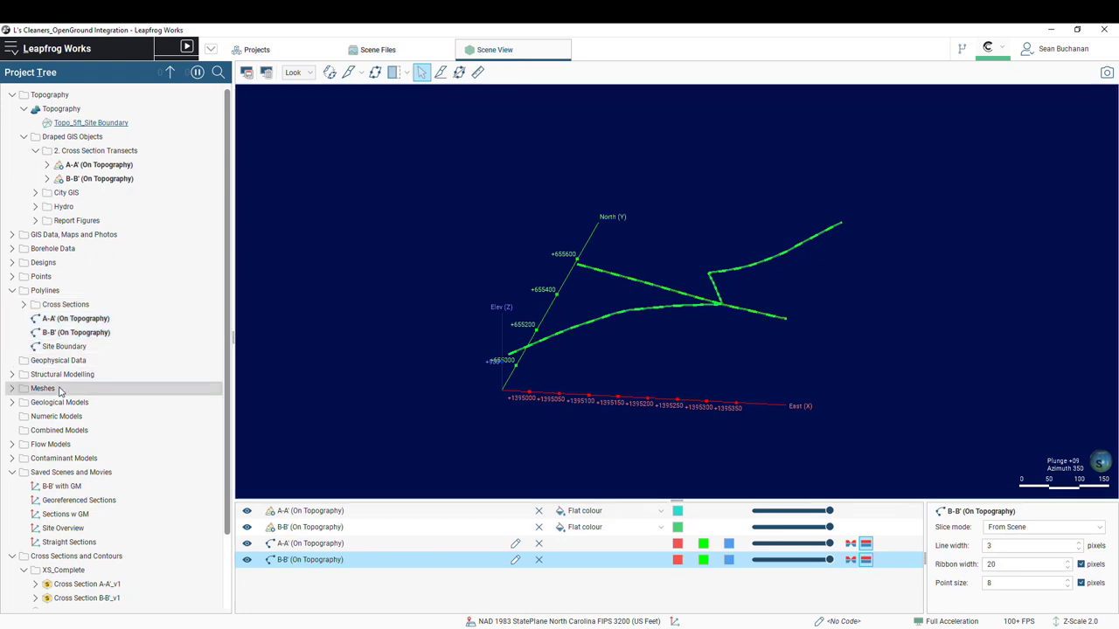
# - Create an extruded mesh from the A-A' polyline with top 950 and bottom 750, checking the preview
pyautogui.rightClick(59, 391)
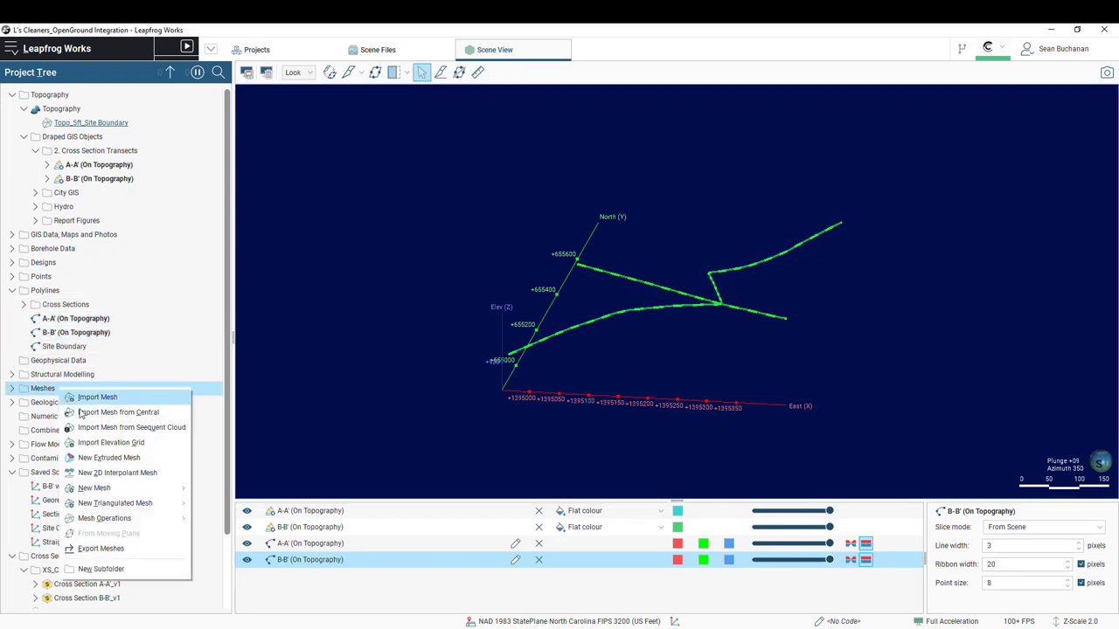
pyautogui.click(106, 460)
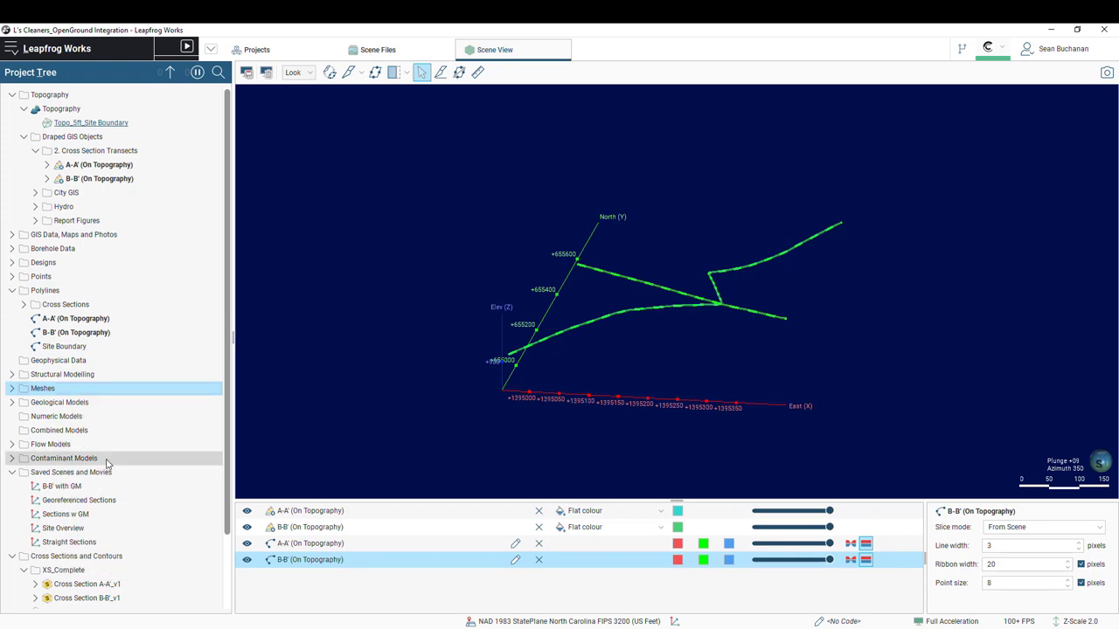
pyautogui.moveTo(490, 180); pyautogui.dragTo(358, 144)
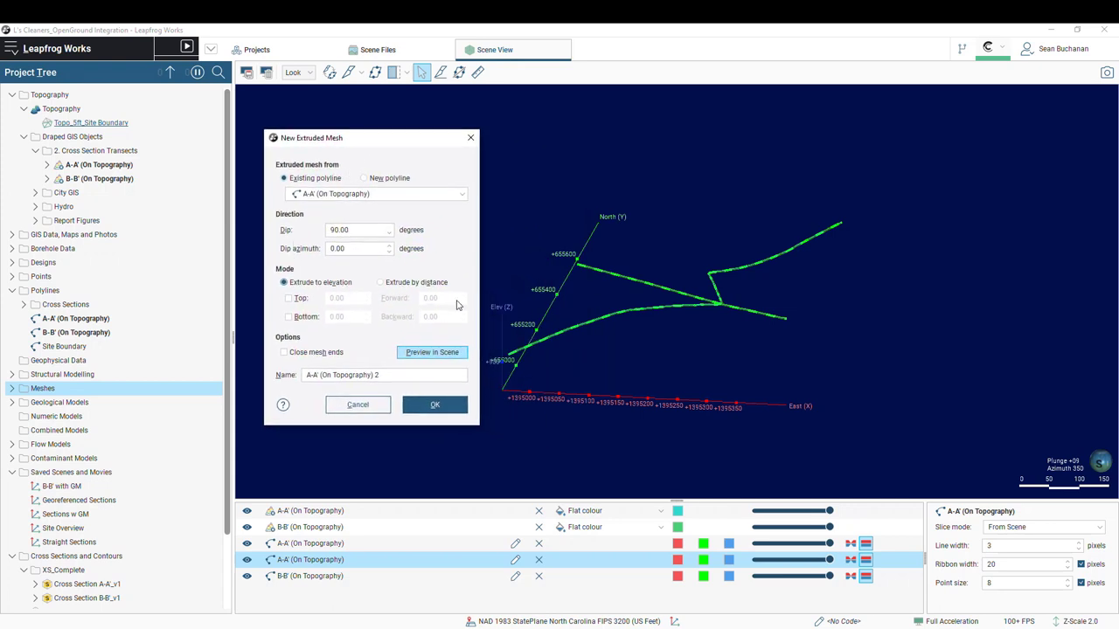
pyautogui.click(289, 299)
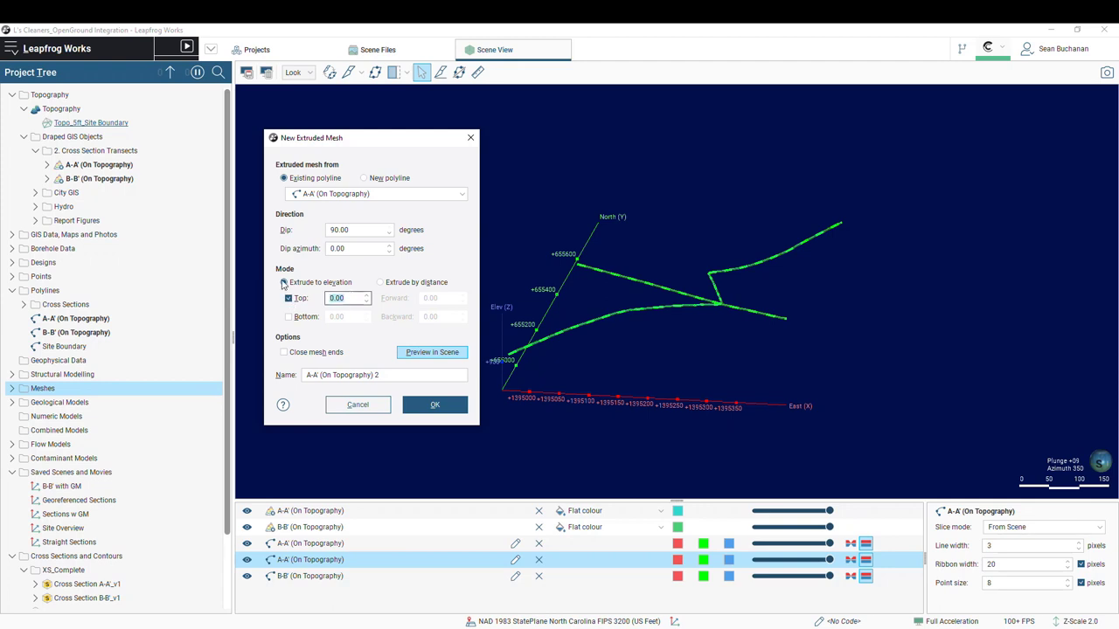
pyautogui.click(289, 318)
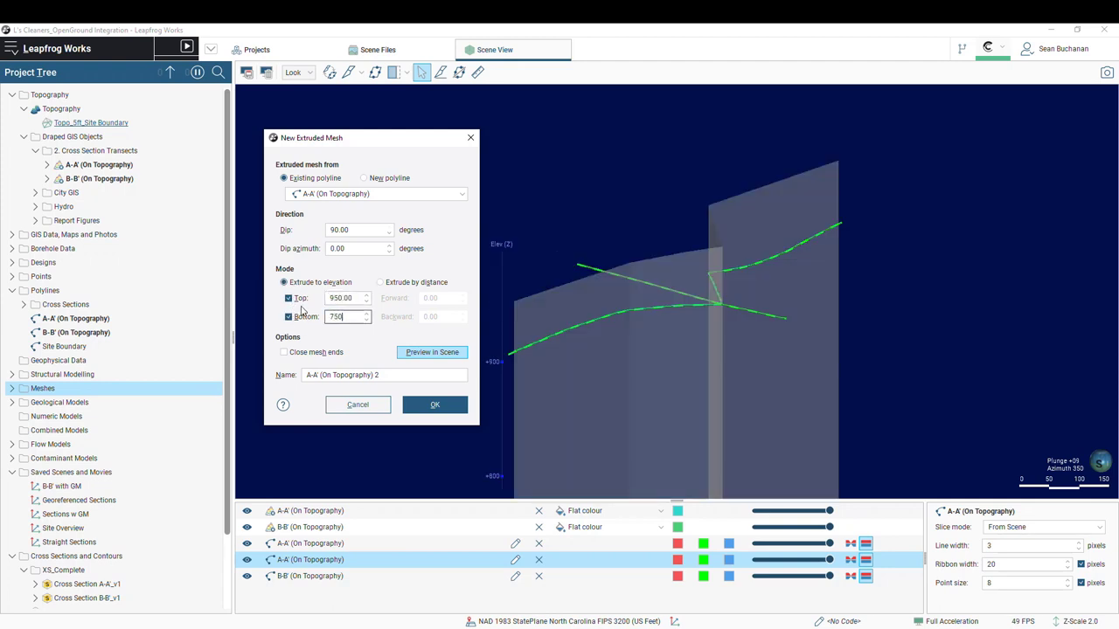
pyautogui.moveTo(410, 145); pyautogui.dragTo(384, 121)
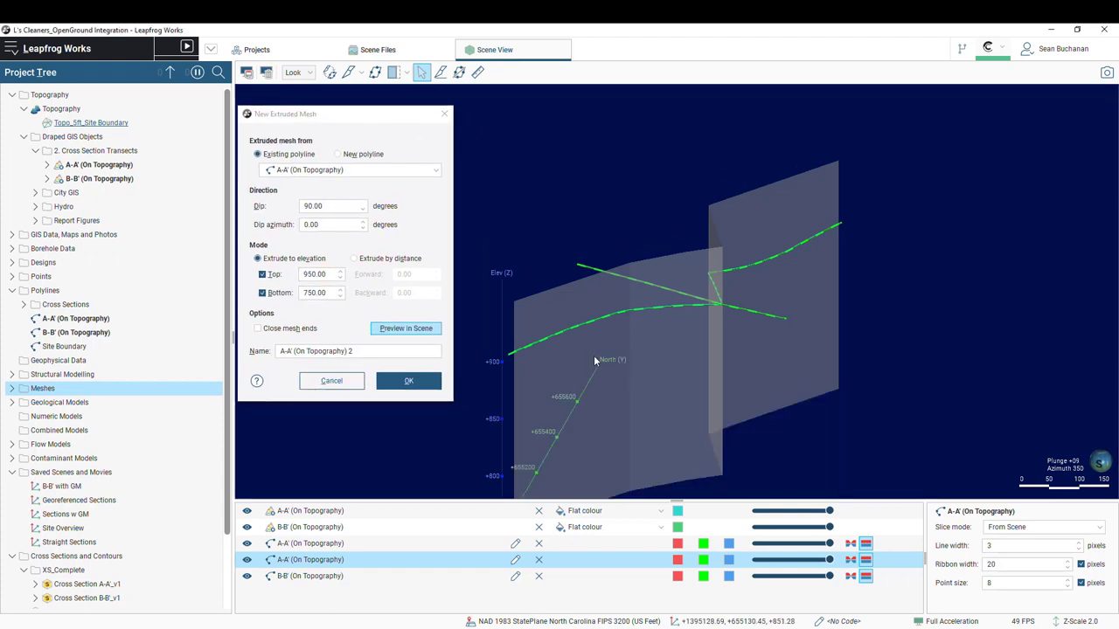
pyautogui.moveTo(640, 365); pyautogui.dragTo(637, 326)
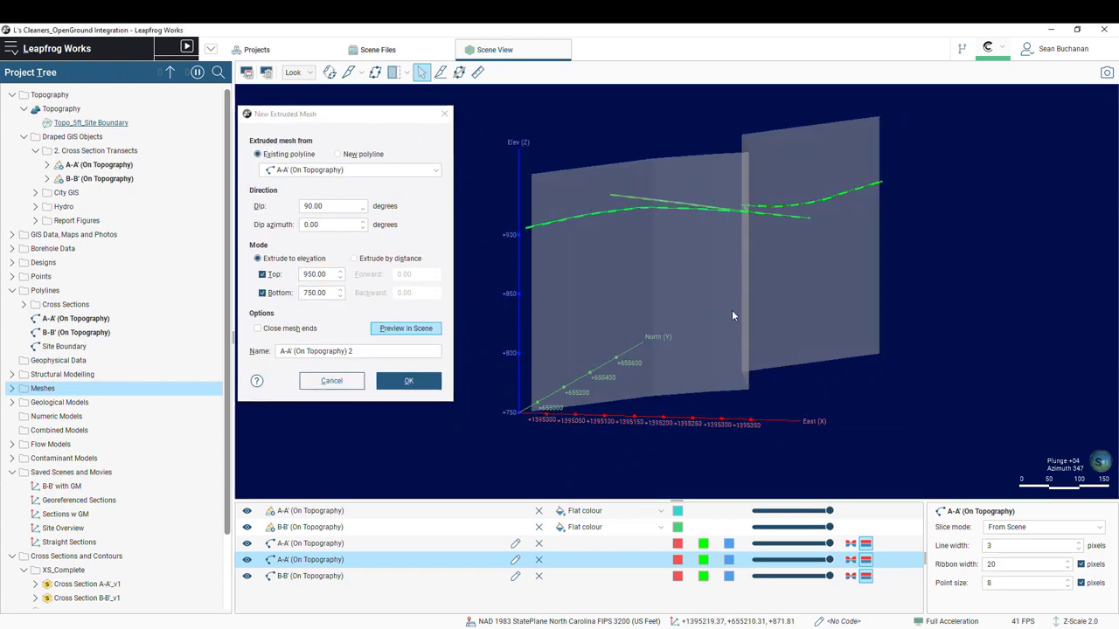
pyautogui.moveTo(659, 287); pyautogui.dragTo(732, 326)
pyautogui.moveTo(727, 368); pyautogui.dragTo(573, 271)
pyautogui.click(409, 380)
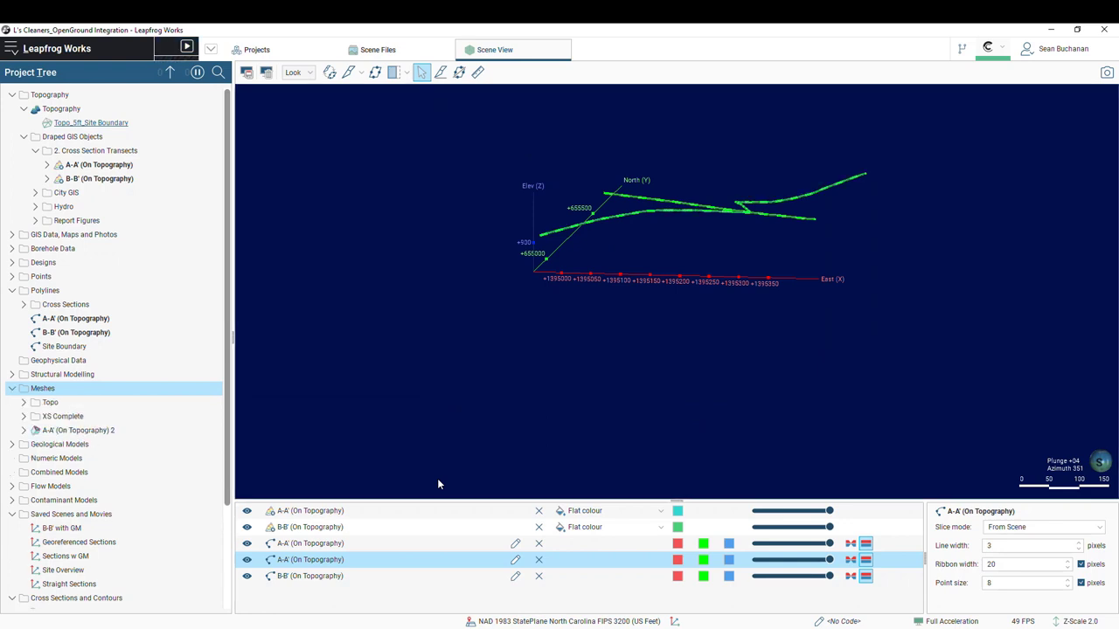
# - Add the A-A' (On Topography) 2 mesh to the scene as solid fence panels
pyautogui.moveTo(79, 431); pyautogui.dragTo(326, 382)
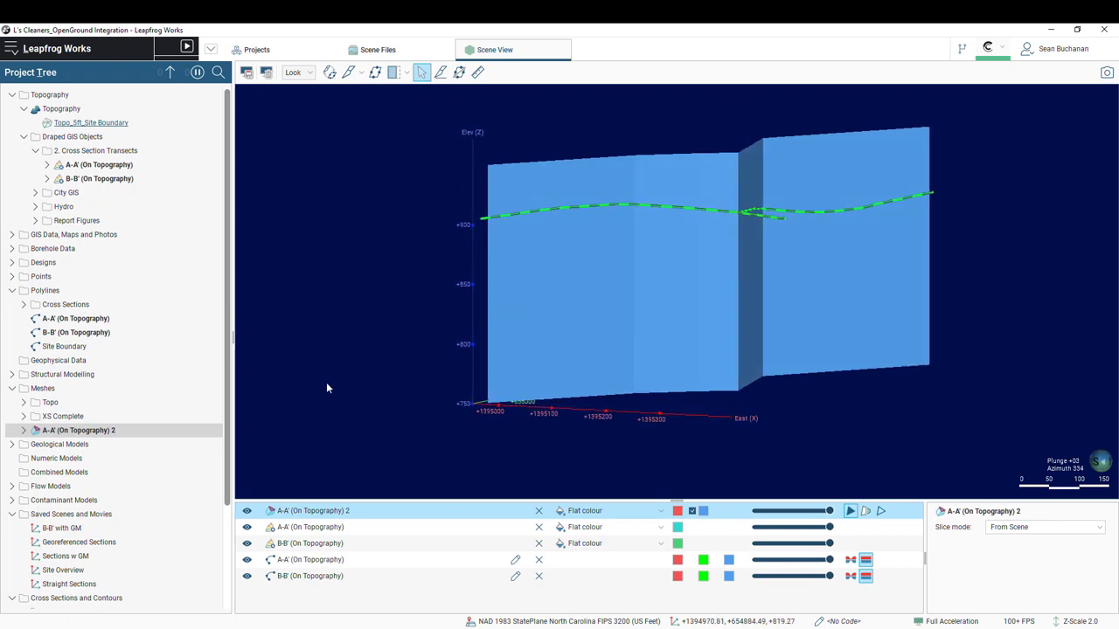
# - Choose the existing Cross Section A-A'_v1 image as the drape on mesh A-A' (On Topography) 2
pyautogui.rightClick(91, 438)
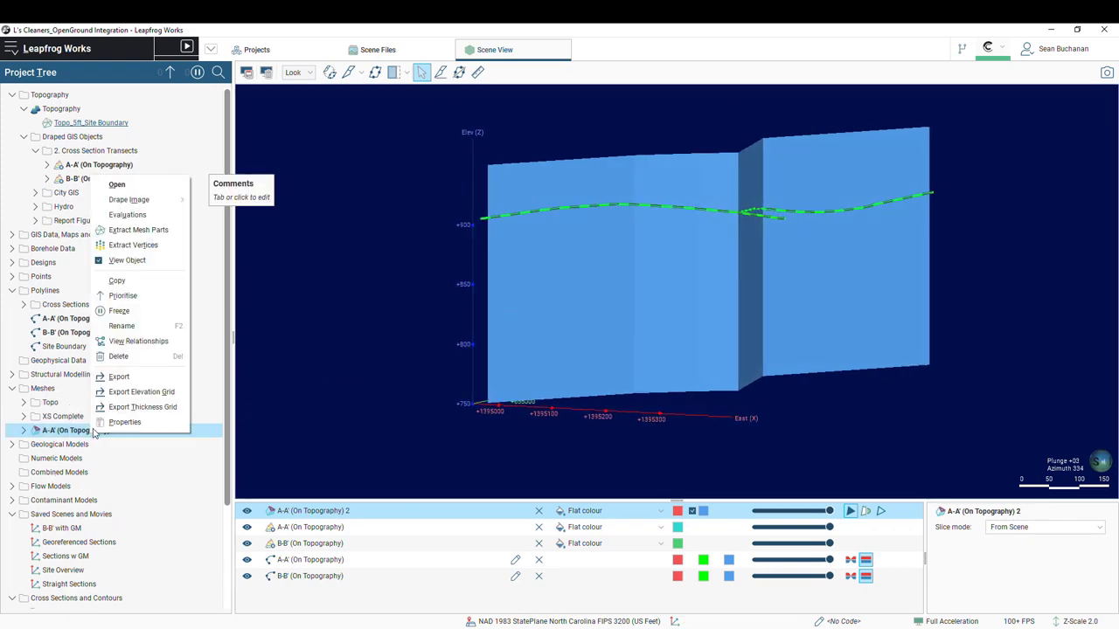
pyautogui.moveTo(139, 203)
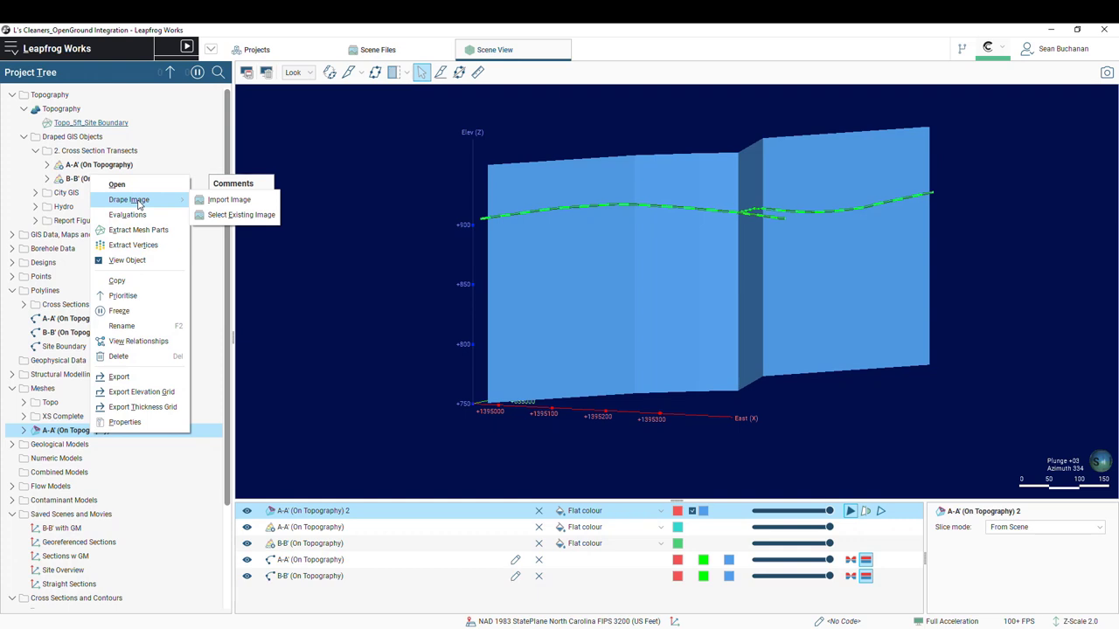
pyautogui.click(237, 215)
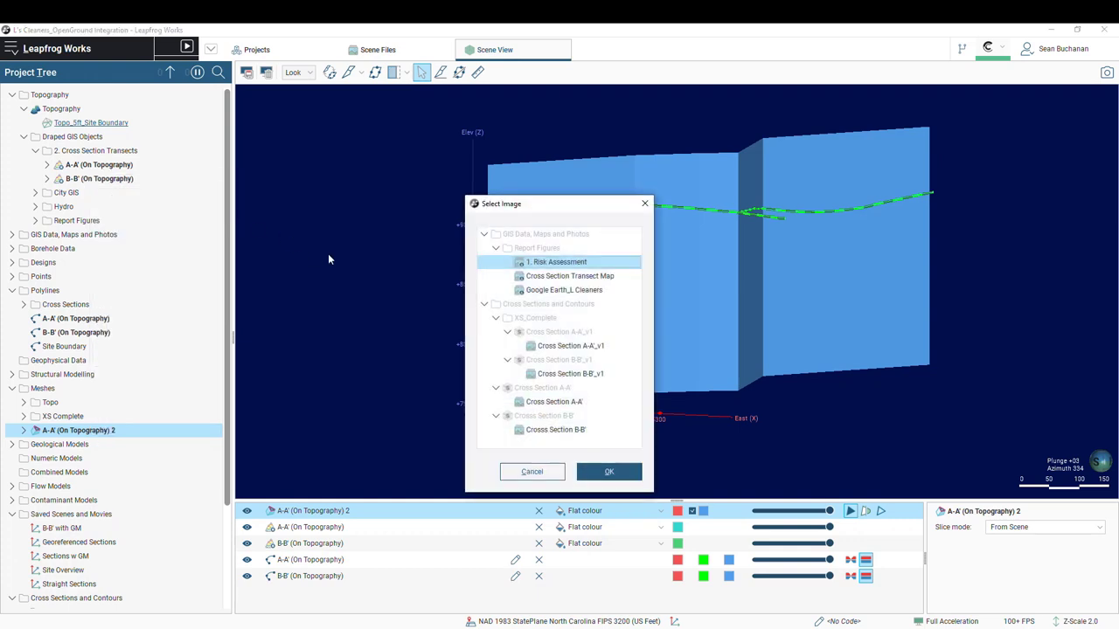
pyautogui.click(570, 346)
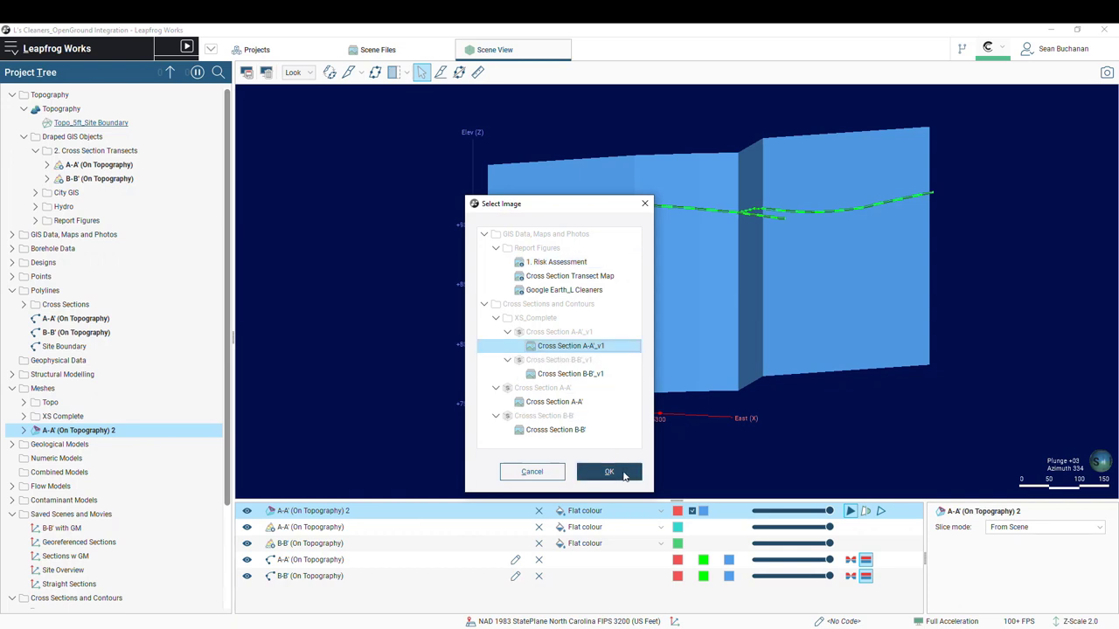
pyautogui.click(609, 472)
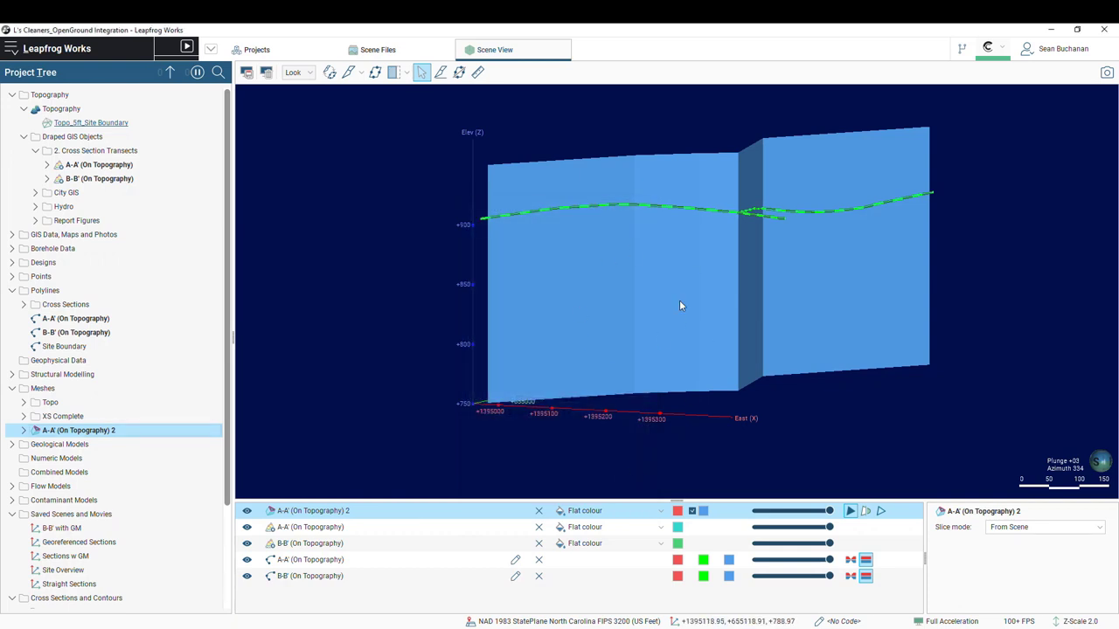
# - Colour the A-A' fence mesh with the Cross Section A-A'_v1 image and inspect it from another side
pyautogui.click(618, 511)
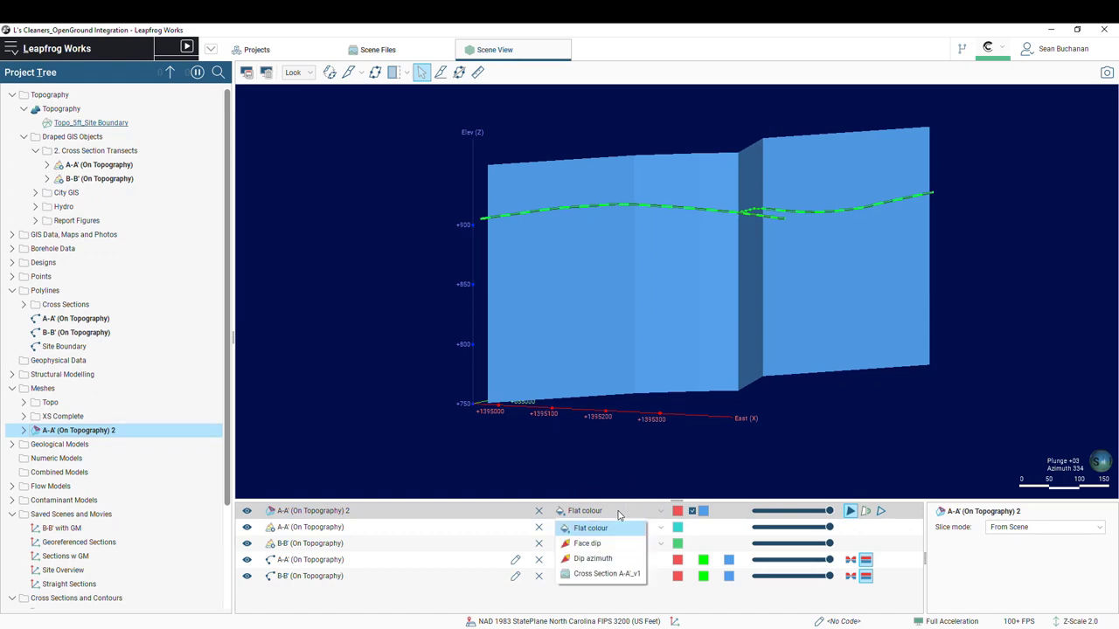
pyautogui.click(609, 575)
pyautogui.moveTo(751, 389); pyautogui.dragTo(502, 378)
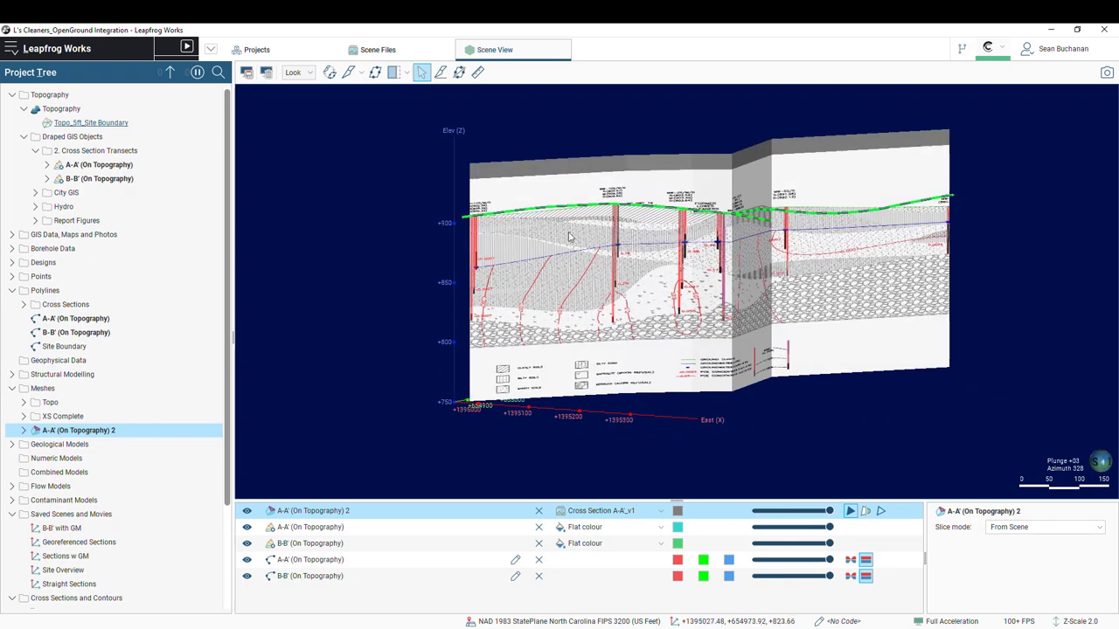
# - Expand the XS Complete meshes folder to find the B-B' (On Topography) mesh
pyautogui.scroll(5, 864, 300)
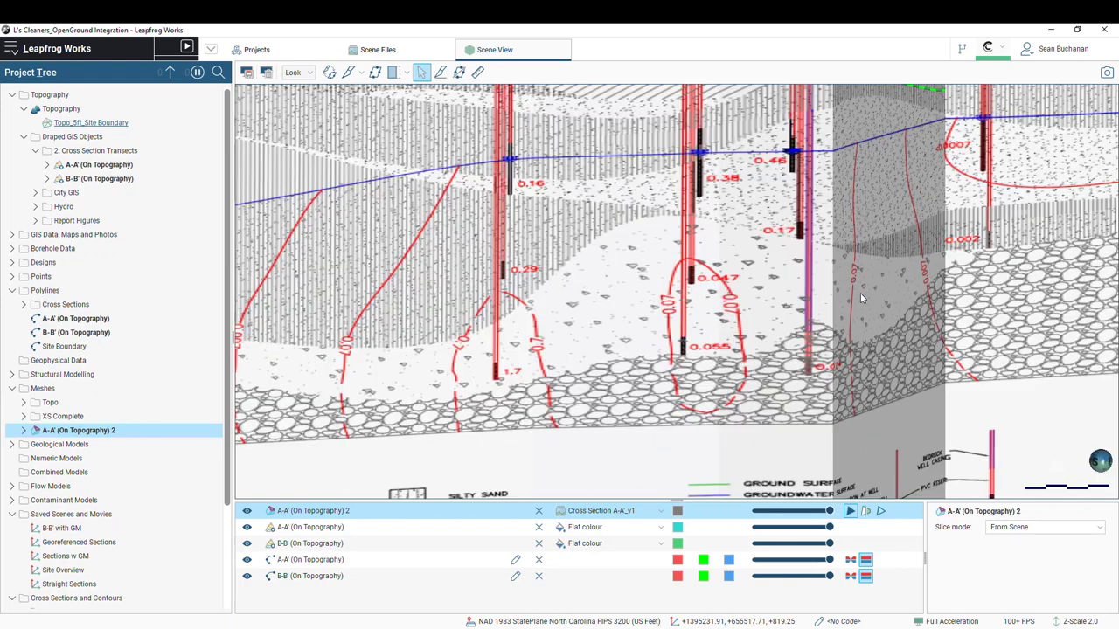
pyautogui.click(24, 417)
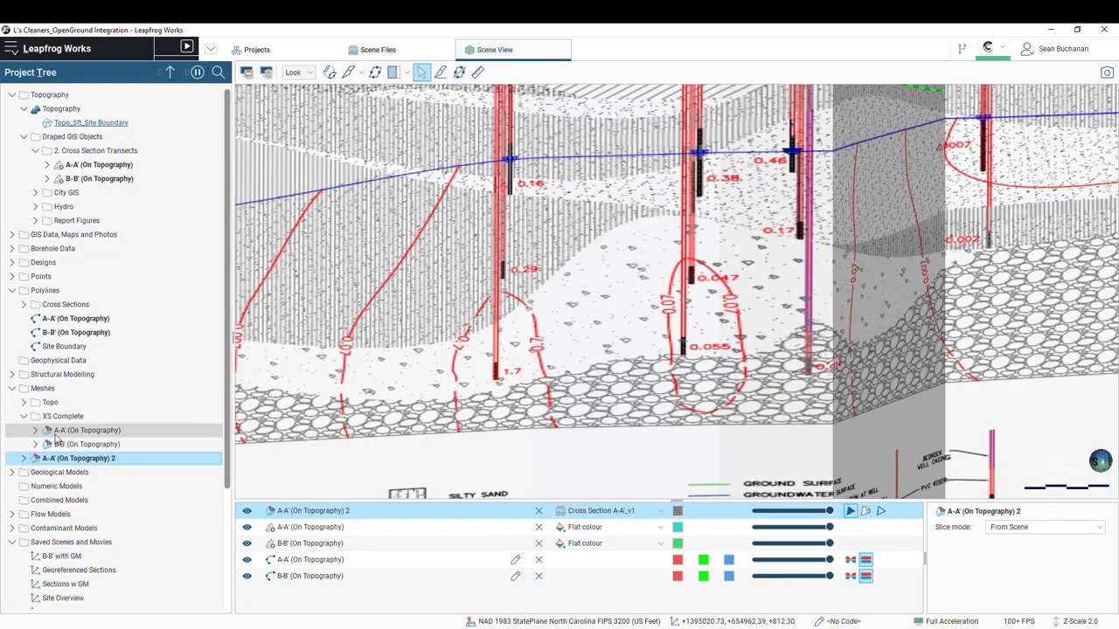
pyautogui.scroll(-5, 546, 350)
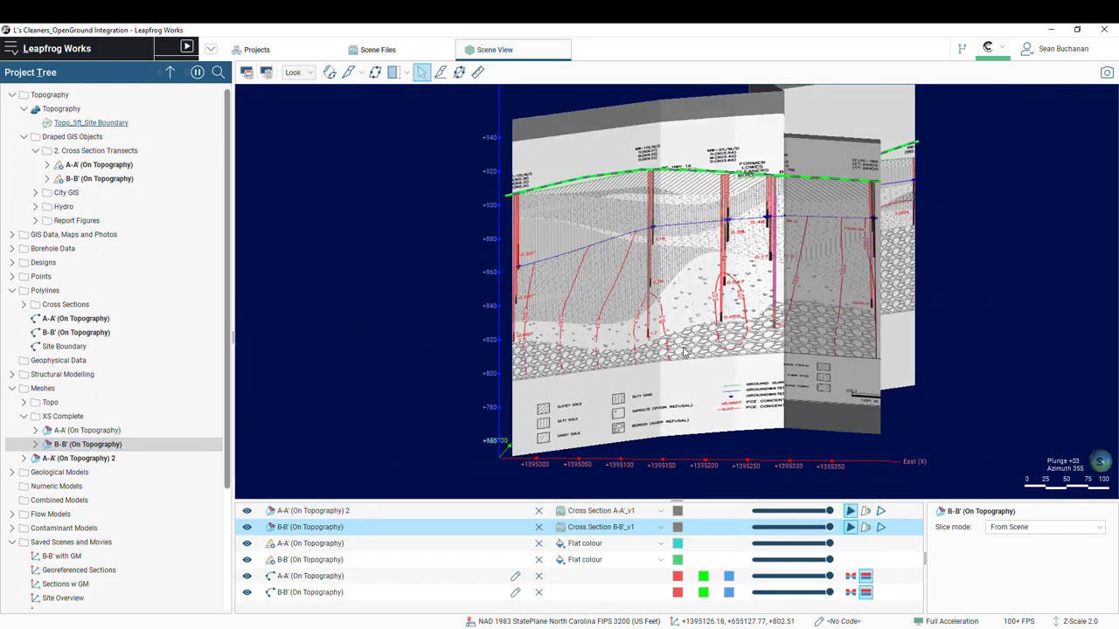